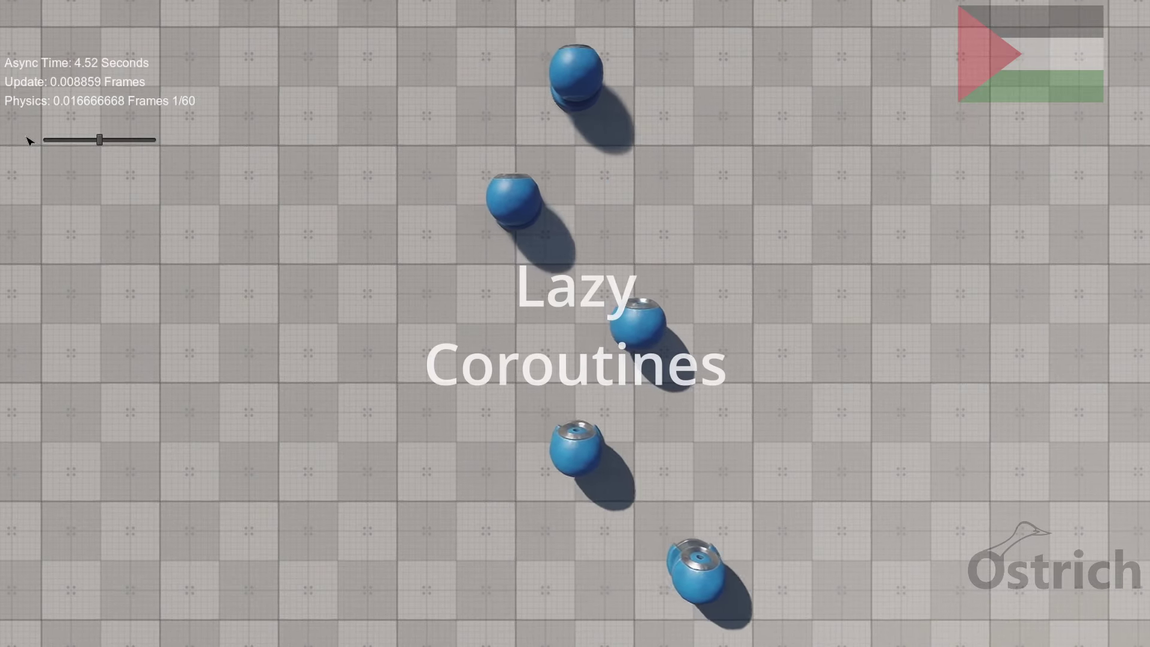
- Open the engine console in the running scene and enter the text show_fp at its prompt
key(grave)
text(sjpo)
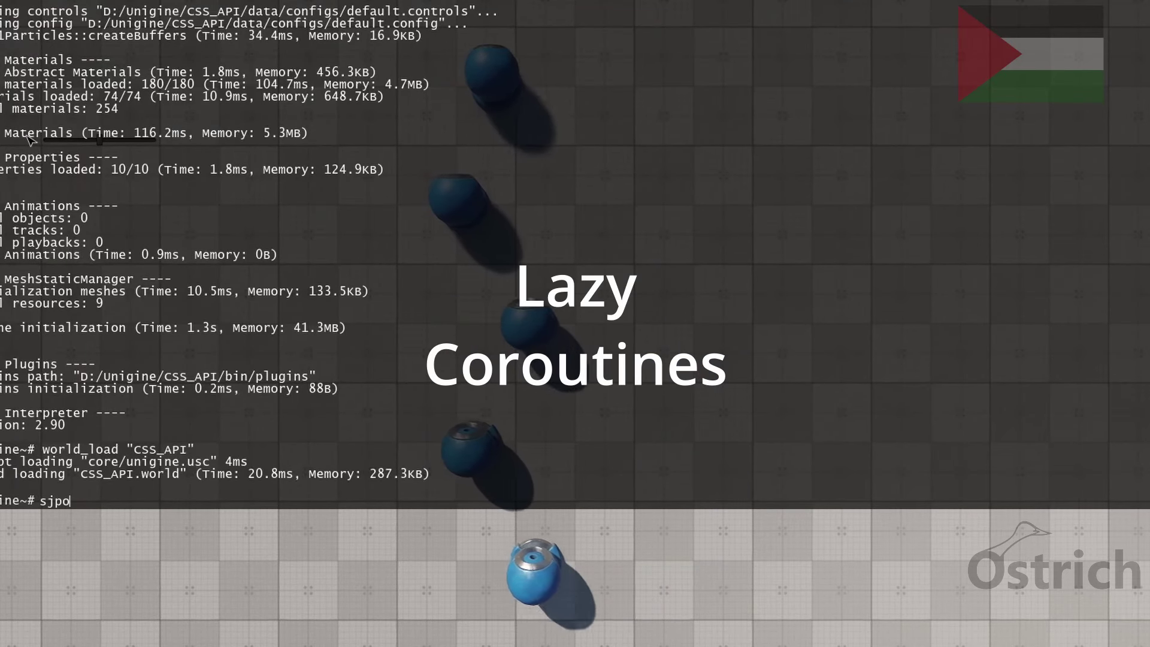
key(BackSpace)
key(BackSpace)
key(BackSpace)
text(how_fp)
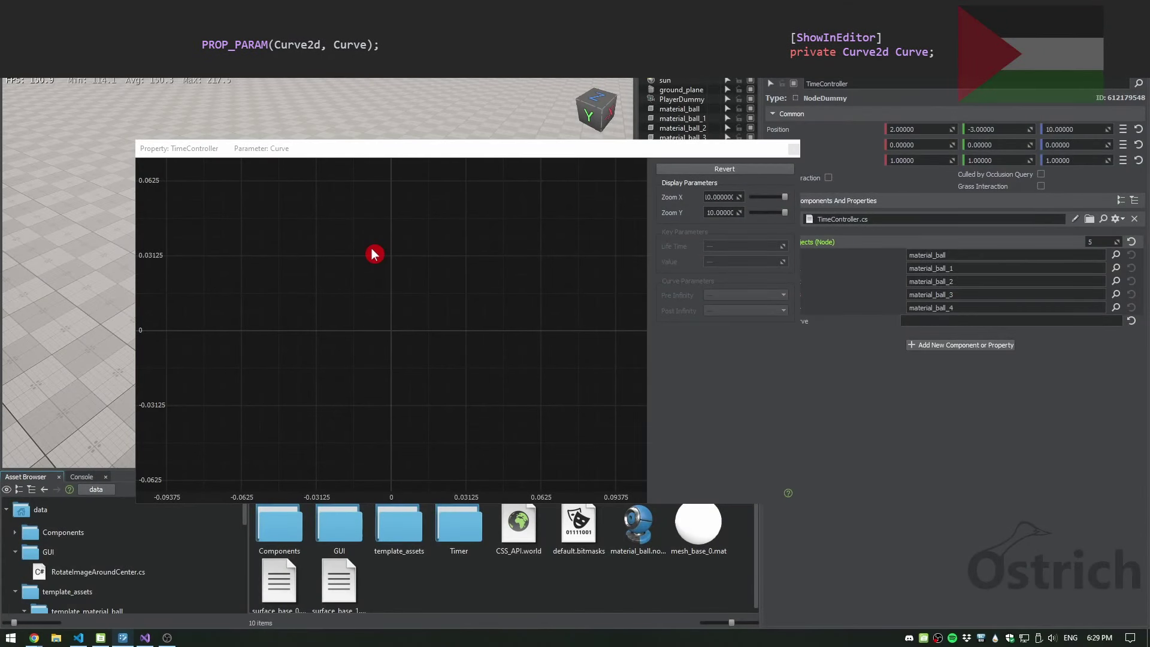
- Examine the empty curve graph at different horizontal and vertical scales, and widen the curve window
scroll(424, 307, down, 4)
scroll(425, 306, up, 4)
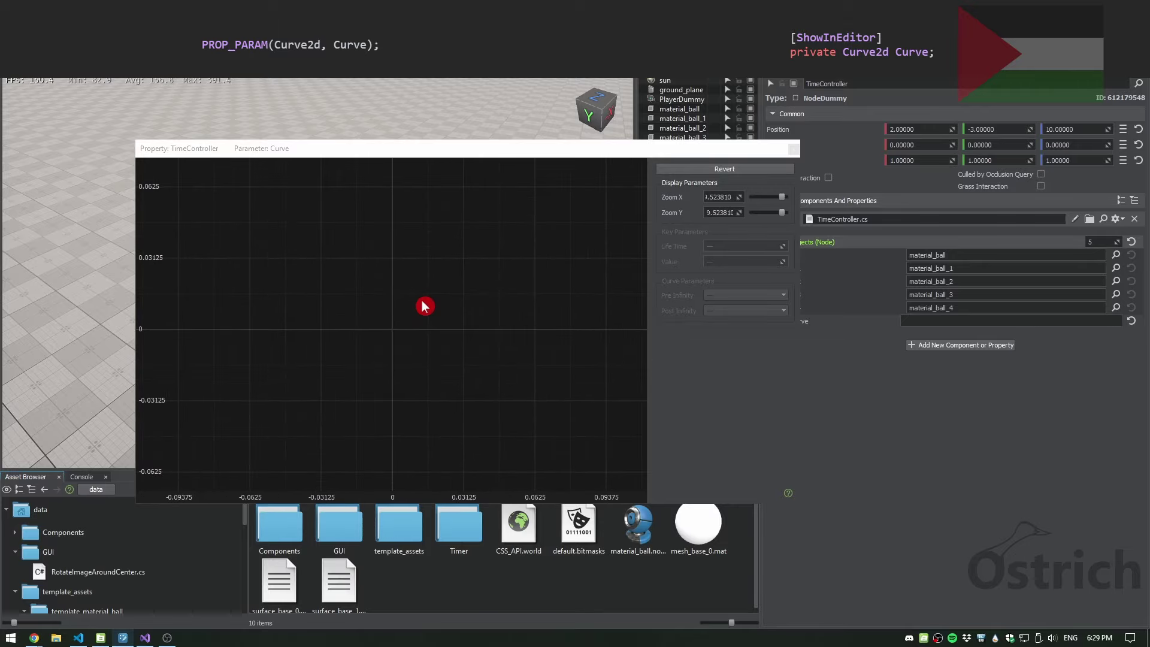
ctrl+scroll(482, 312, up, 1)
scroll(483, 313, down, 1)
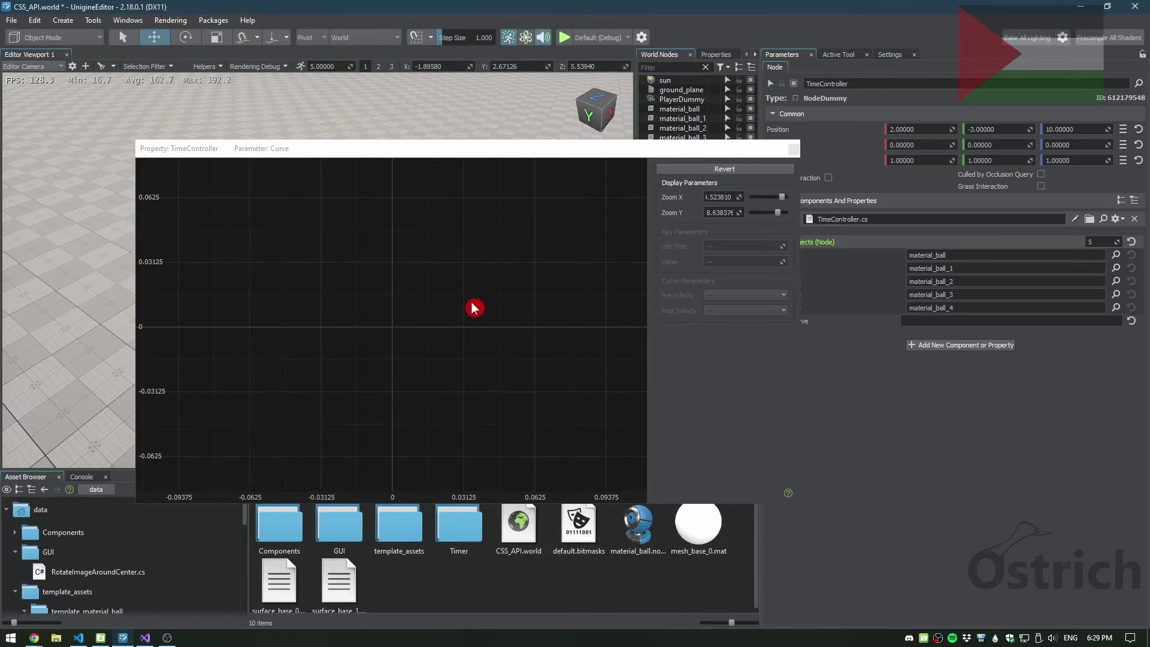
shift+scroll(473, 308, up, 1)
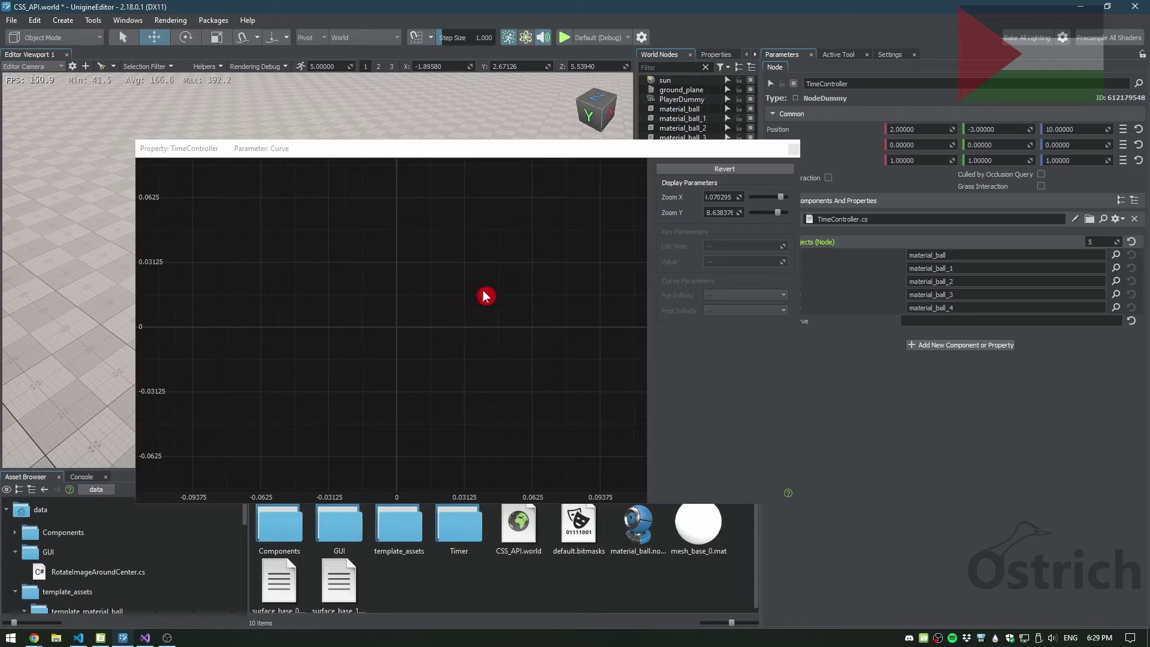
click(706, 168)
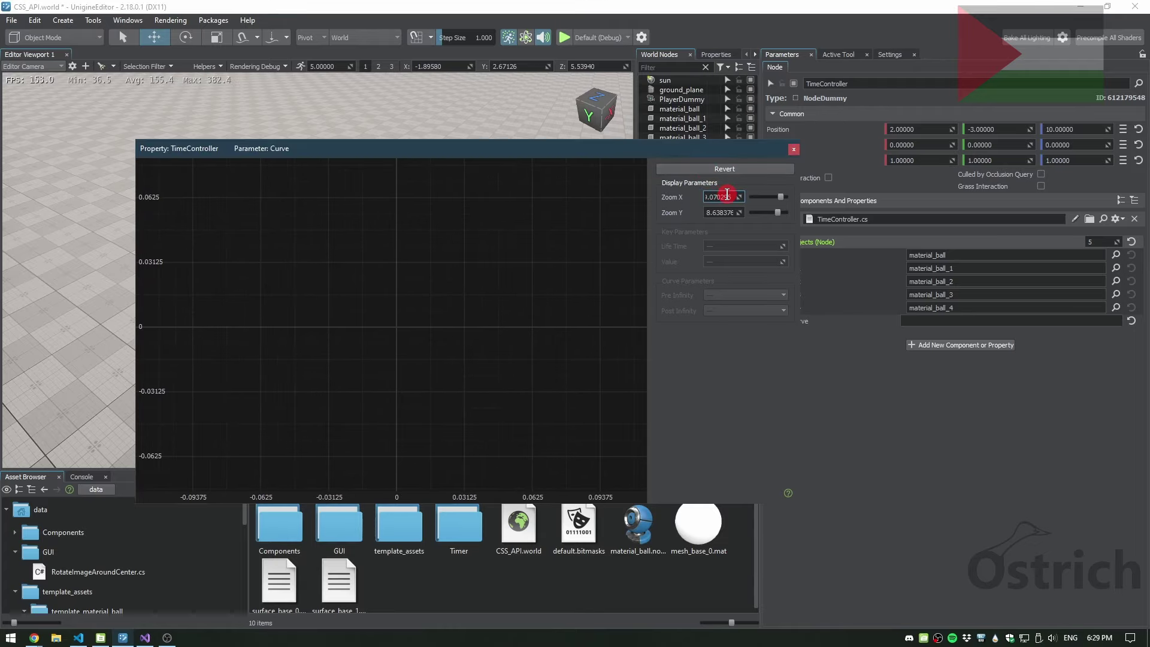
scroll(437, 279, down, 6)
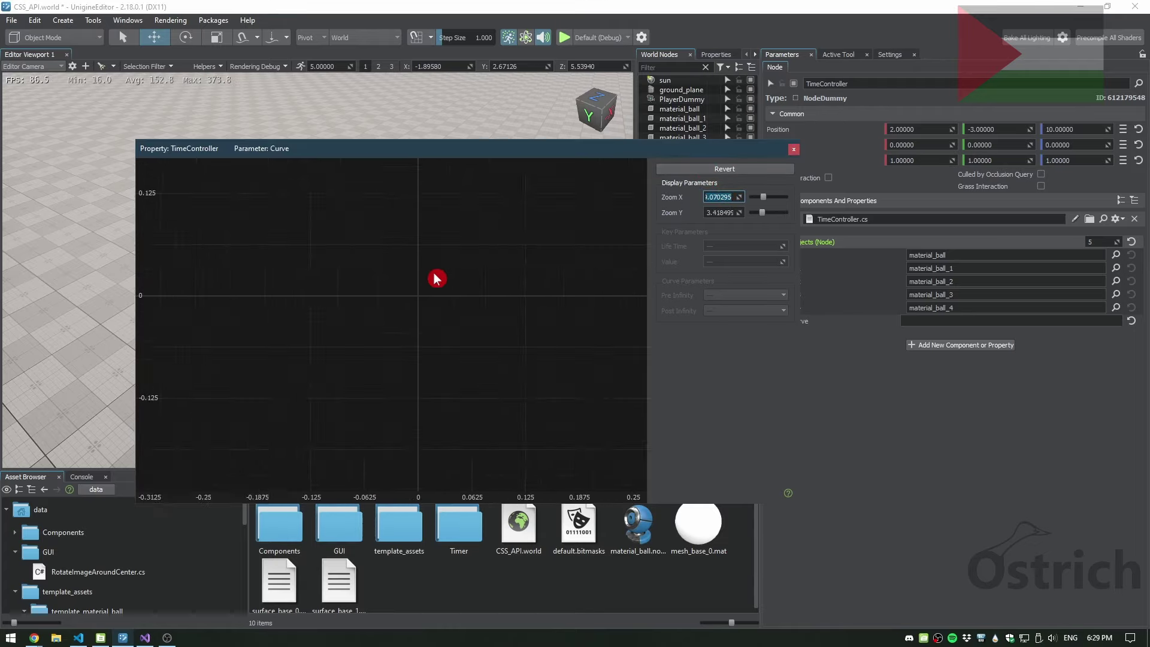
scroll(437, 277, down, 2)
middle_drag(516, 250, 356, 324)
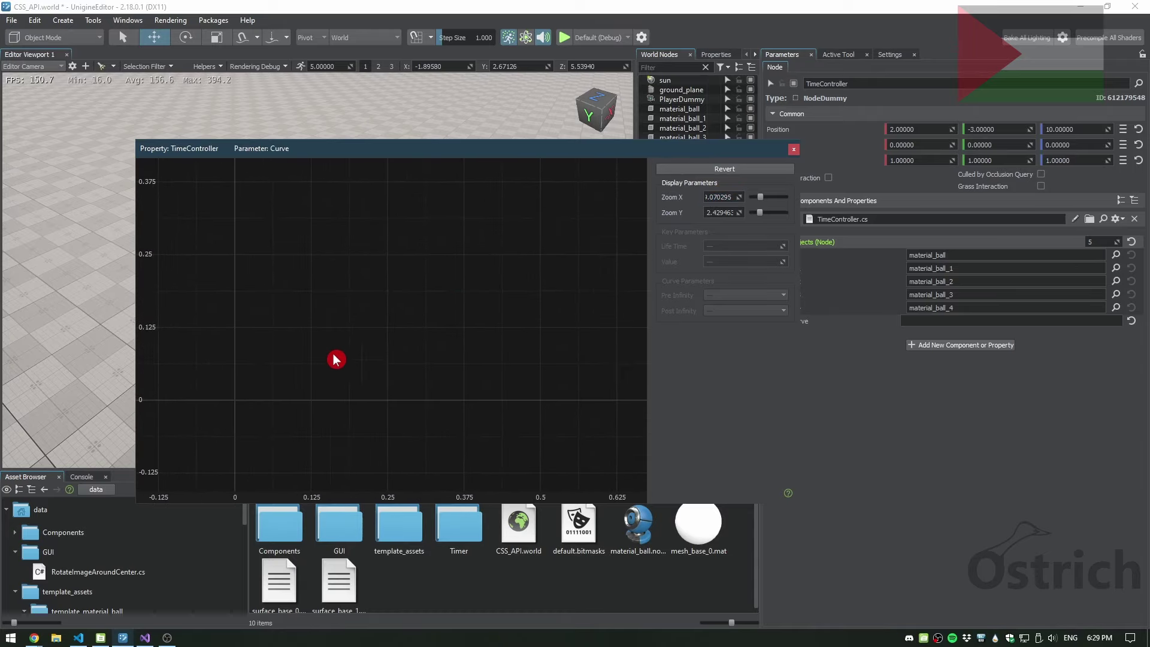
scroll(338, 357, down, 6)
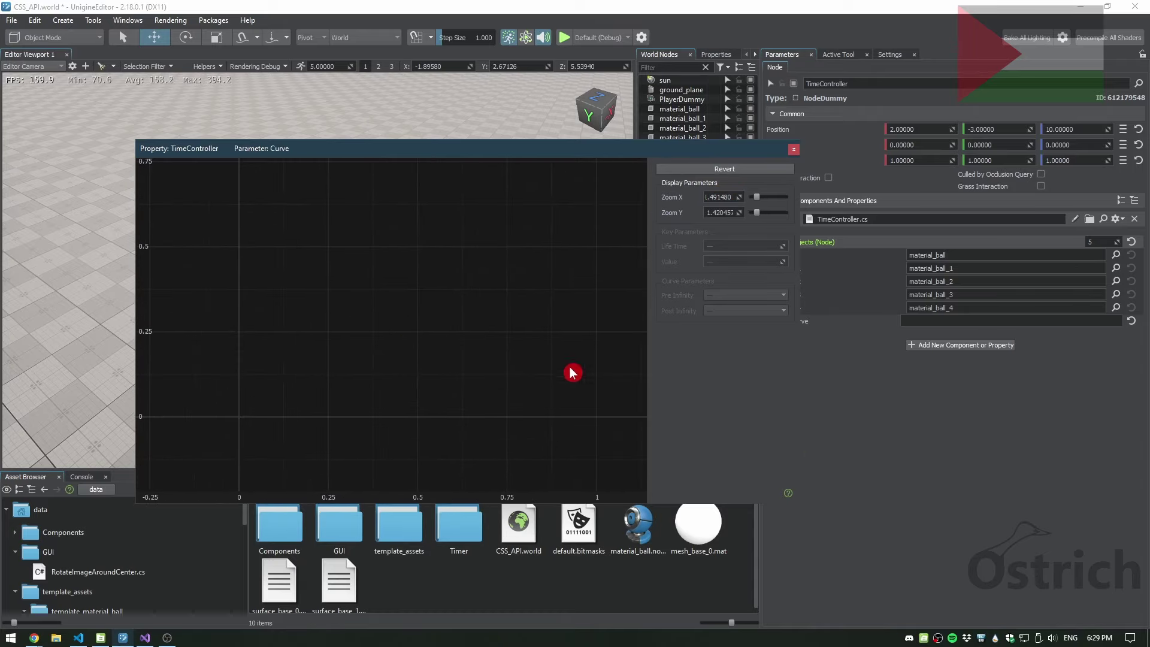
drag(802, 504, 841, 503)
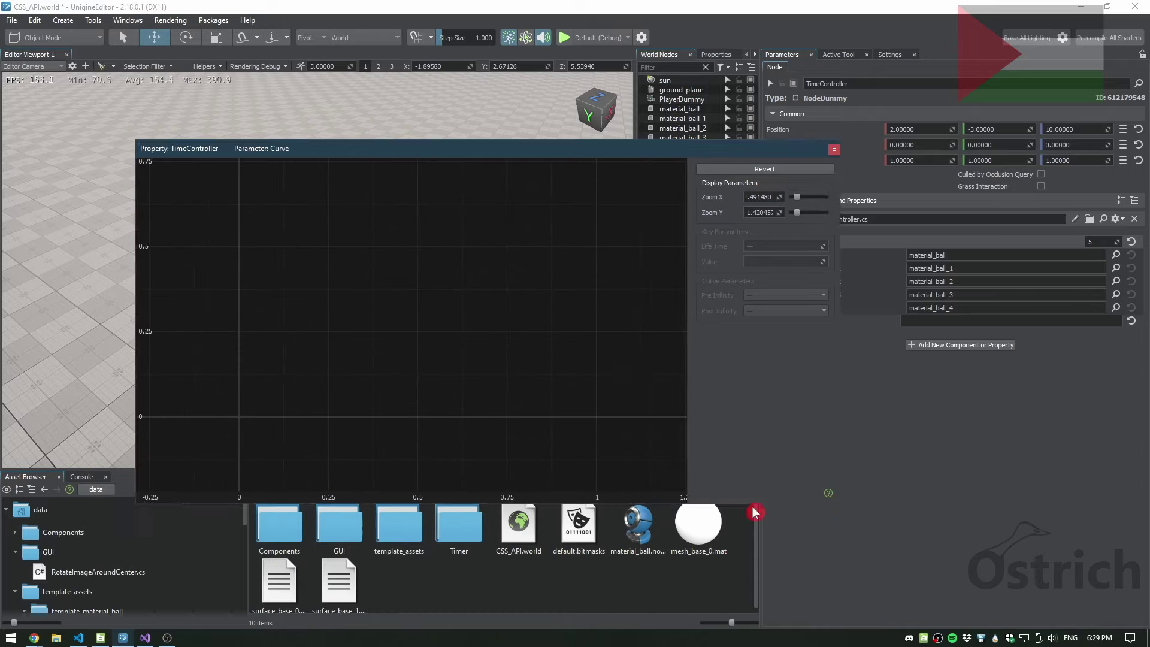
scroll(483, 393, up, 3)
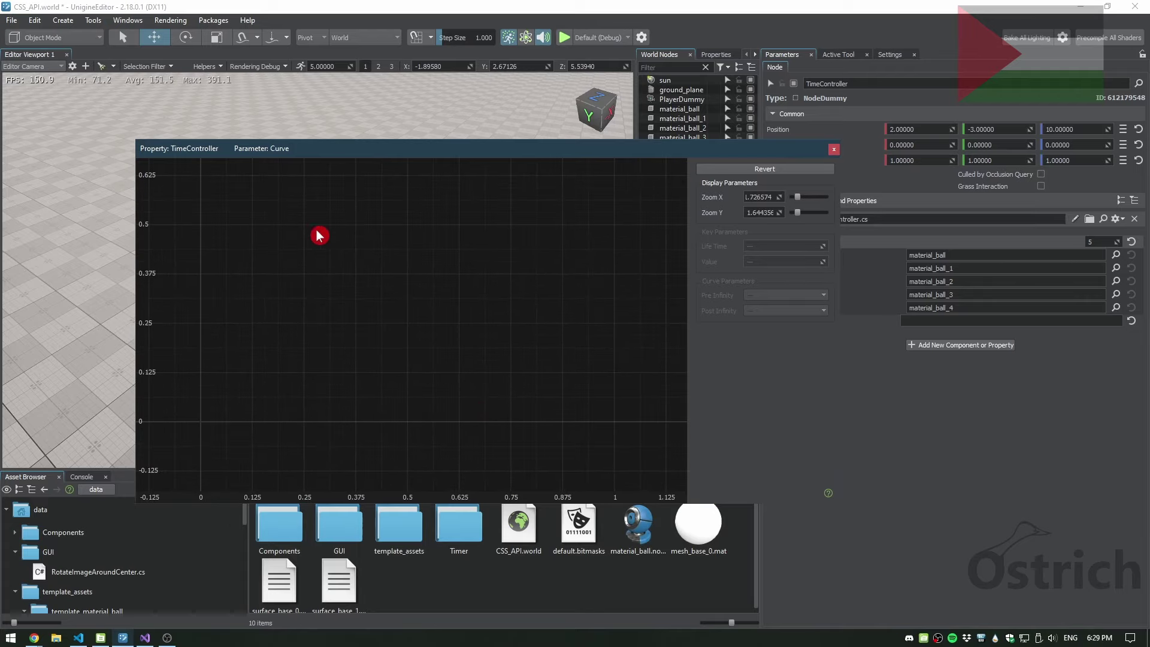
- Add a first key to the curve and set its life time and value to 0
right_click(257, 323)
click(277, 329)
click(259, 324)
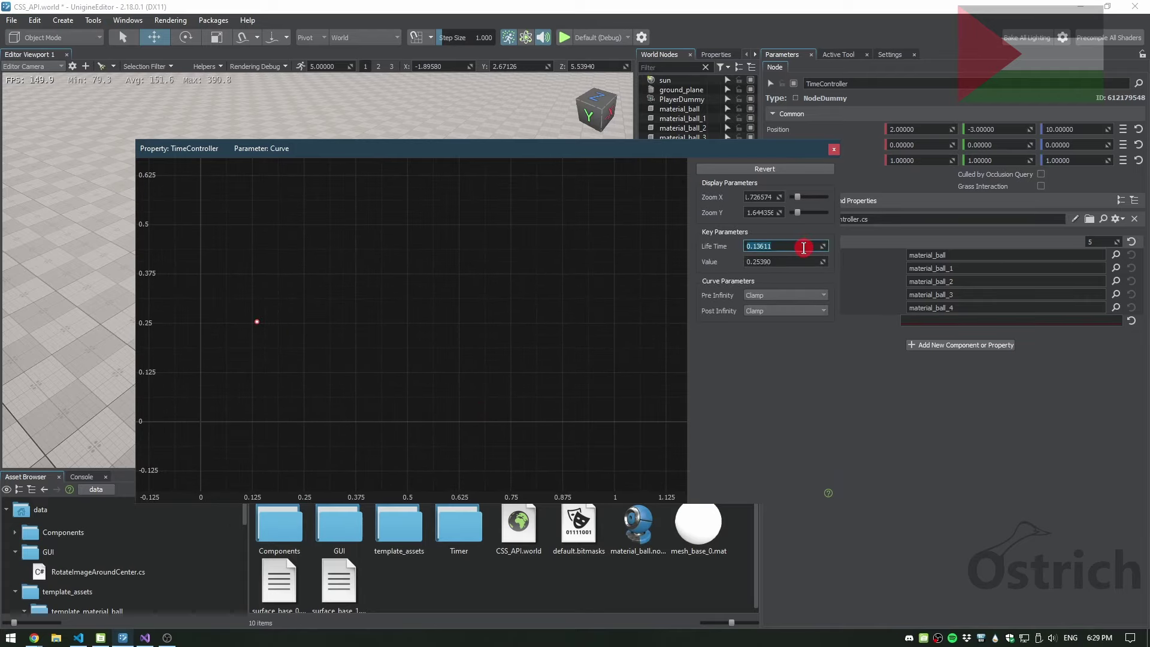
text(0)
key(Tab)
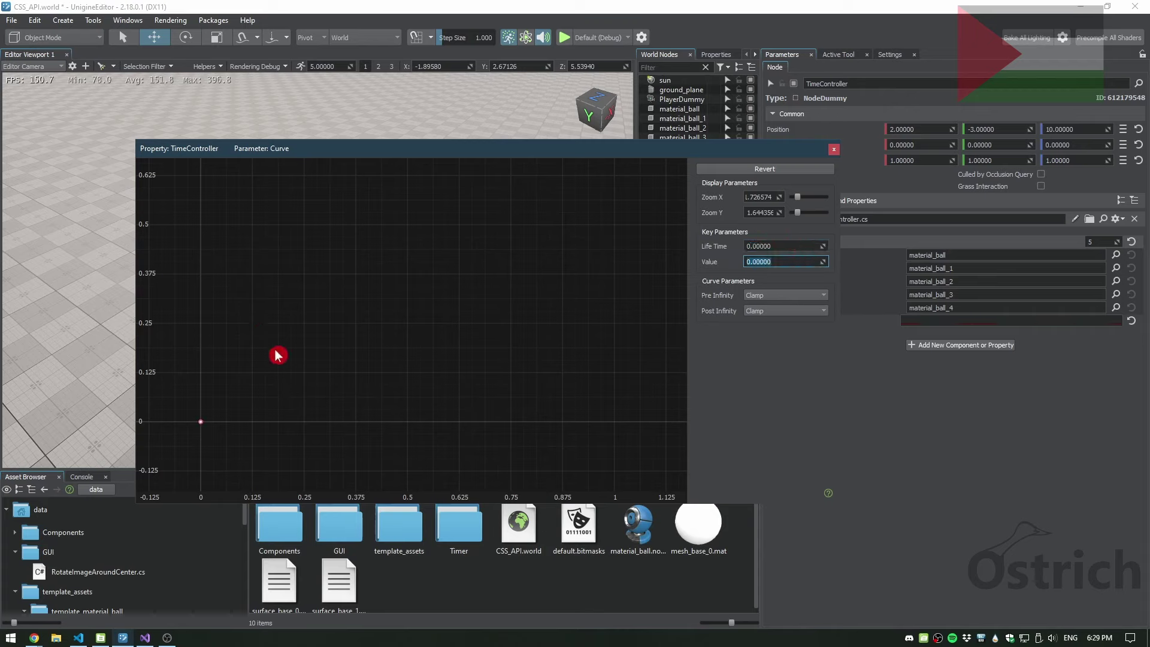
- Add a second key at about life time 0.48, value 0.39, and a third key at about life time 0.74, value 0.20
right_click(364, 300)
click(389, 307)
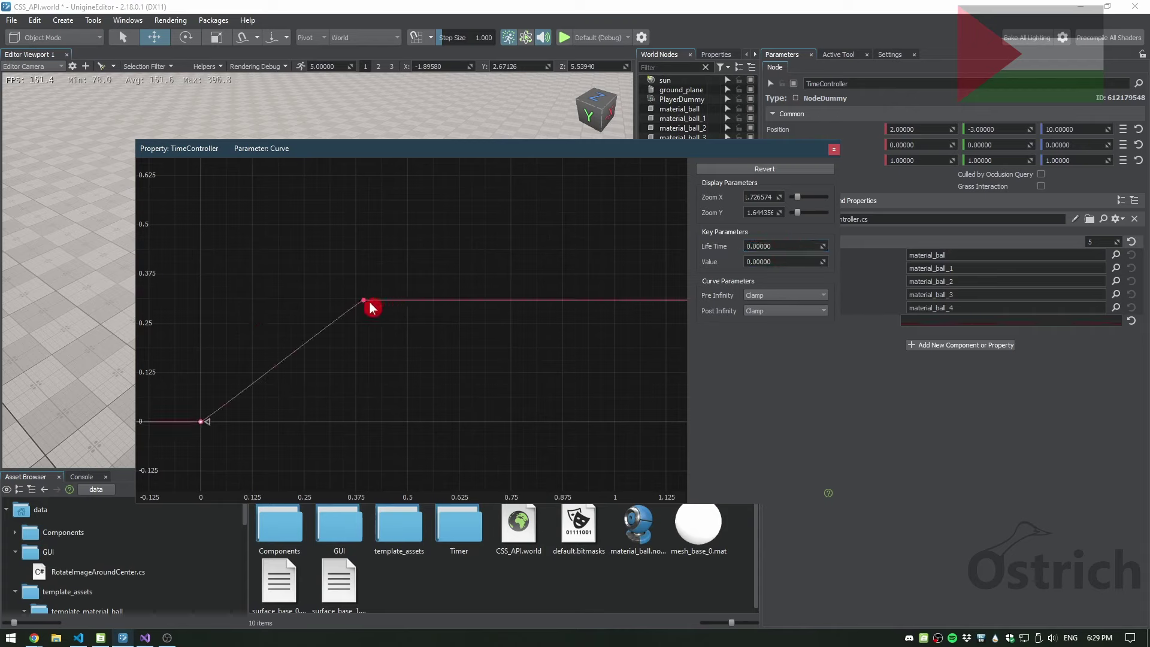
drag(364, 301, 397, 269)
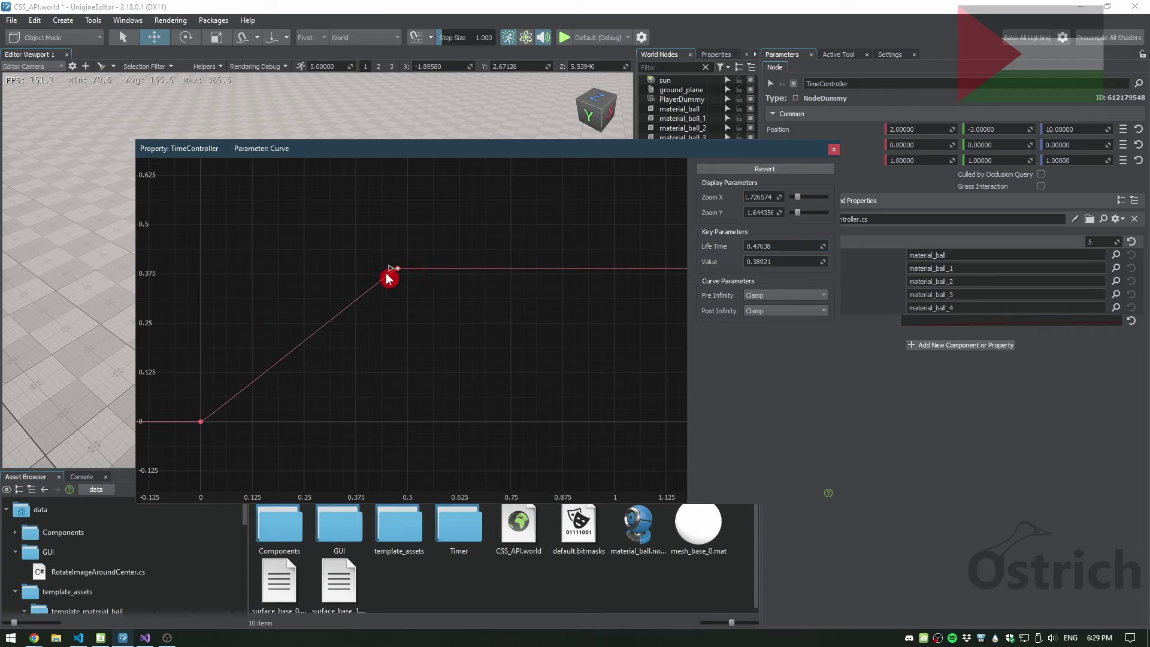
scroll(389, 281, up, 3)
right_click(549, 365)
click(561, 375)
- Bend the rising segment into a smooth S-shape by extending the peak key's incoming tangent and the first key's outgoing tangent
middle_drag(434, 399, 547, 370)
scroll(499, 308, up, 2)
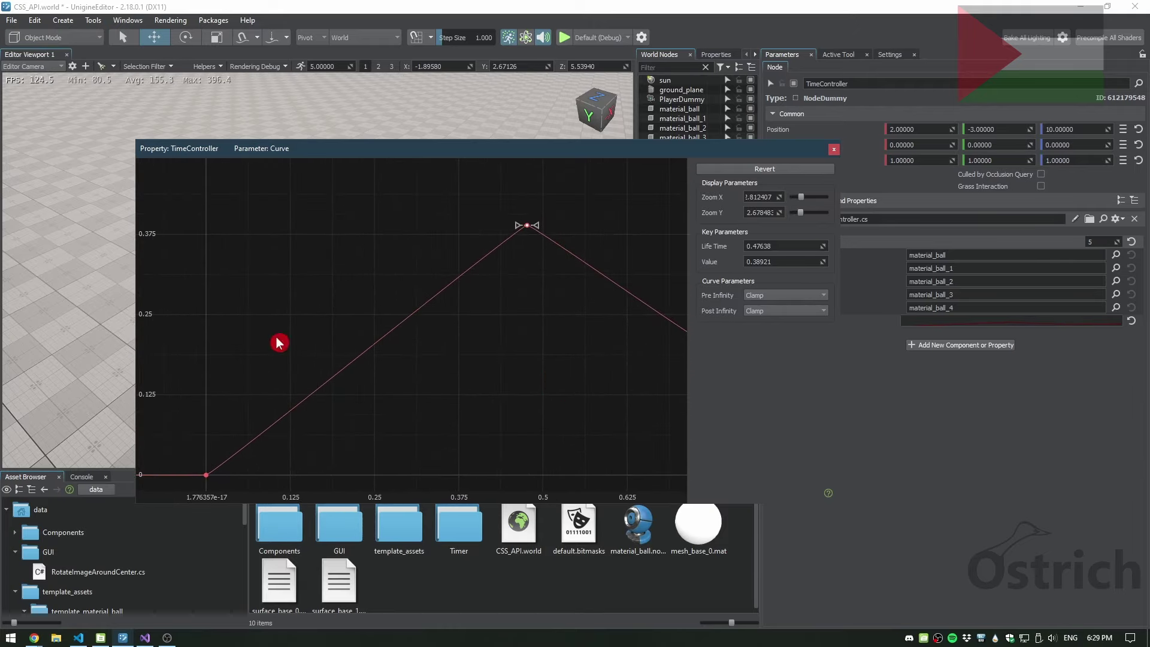
drag(517, 230, 298, 203)
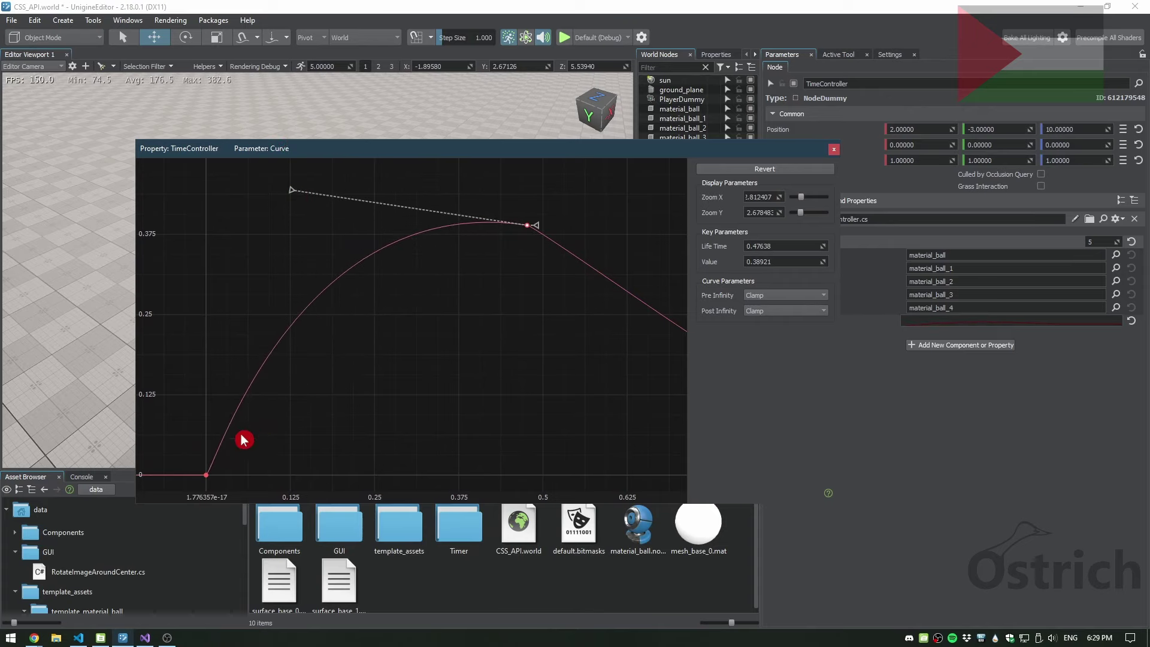
click(208, 476)
drag(215, 477, 462, 464)
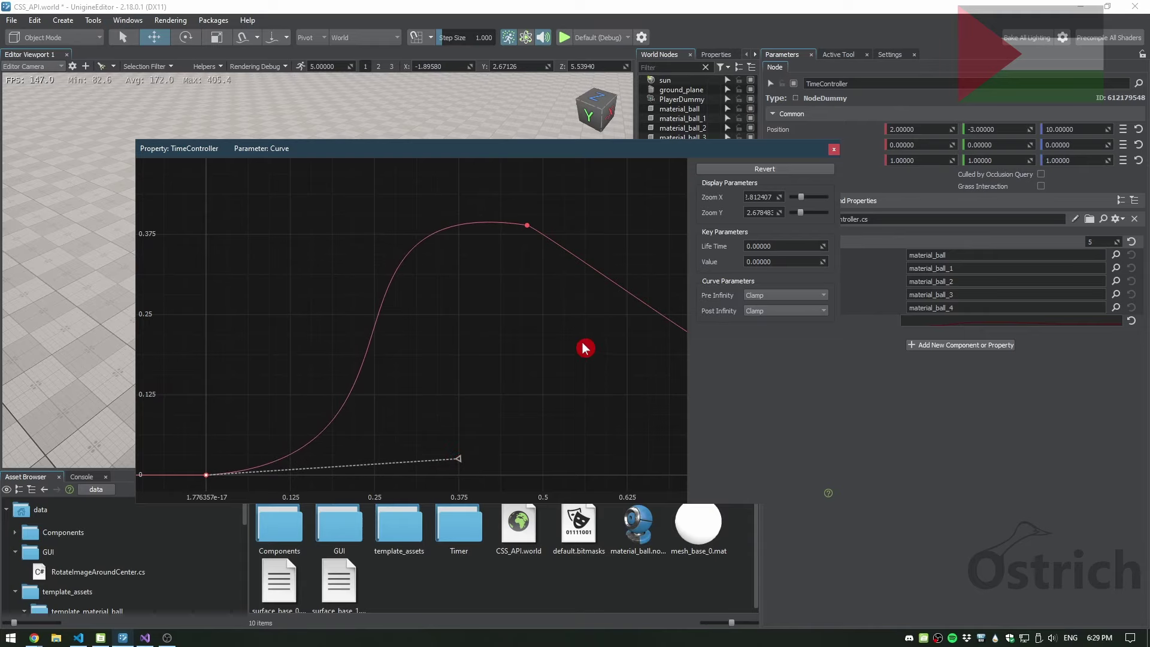
- Set the third key's life time to 1 and its value to 0
scroll(585, 348, down, 4)
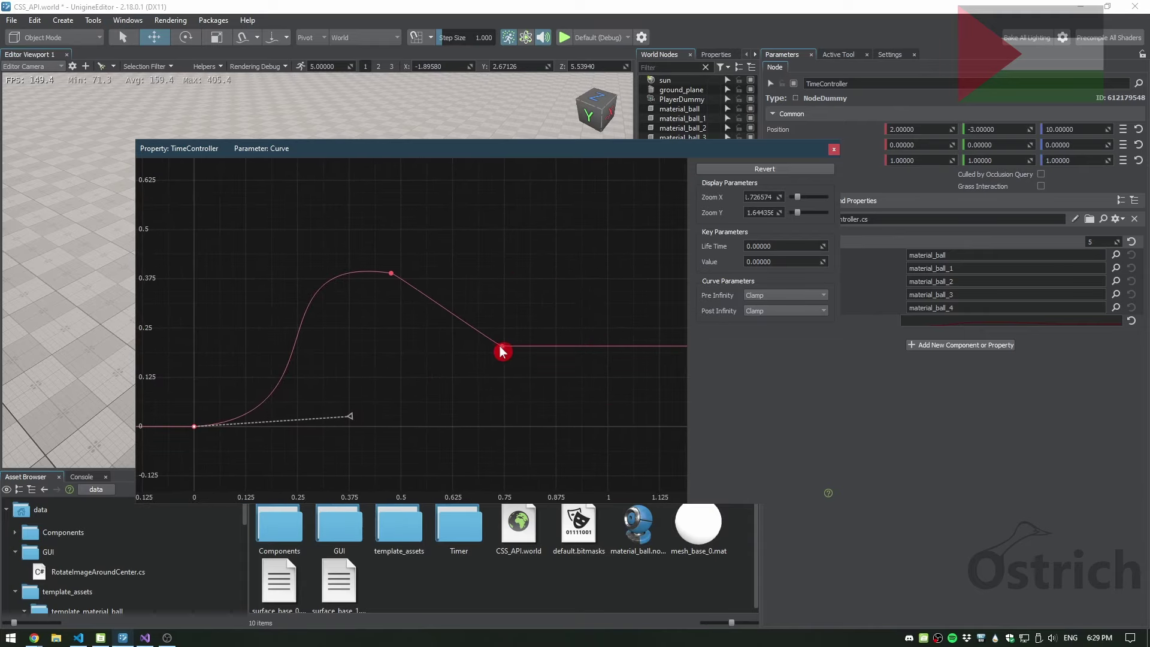
click(503, 347)
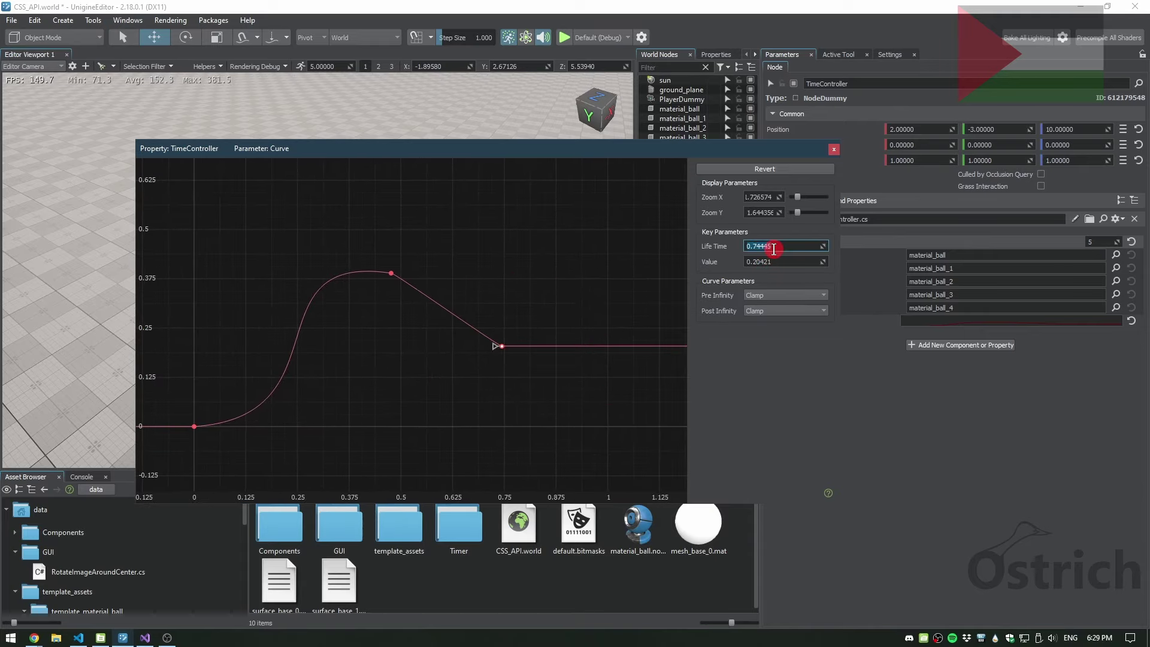
text(1)
key(Tab)
text(1.)
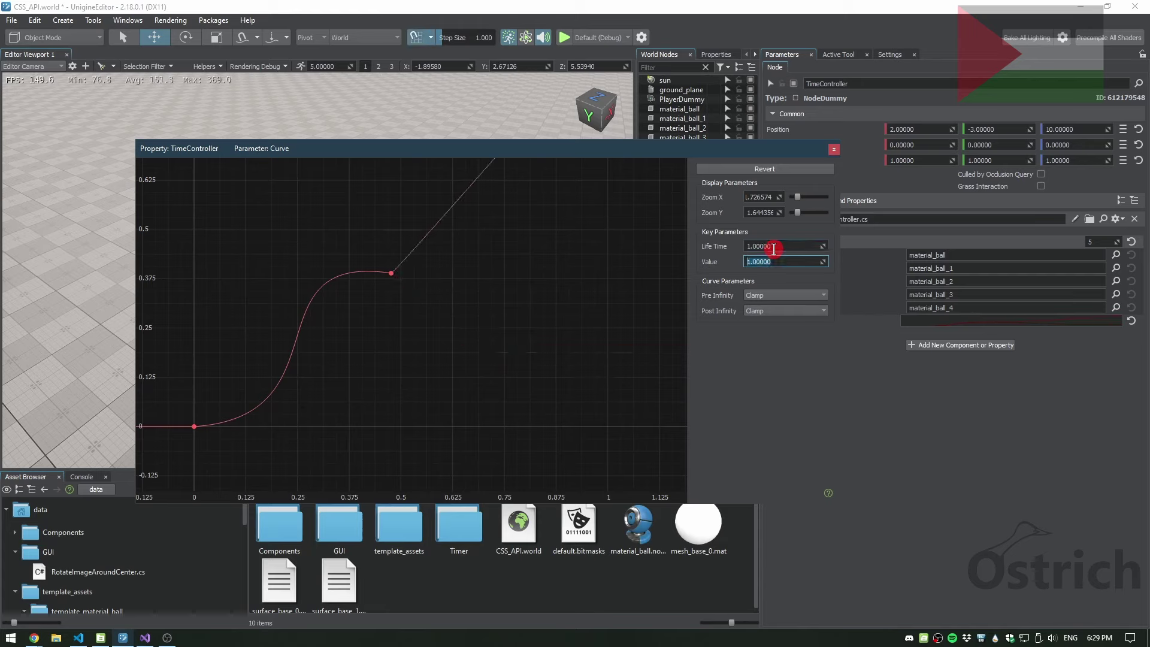
text(0)
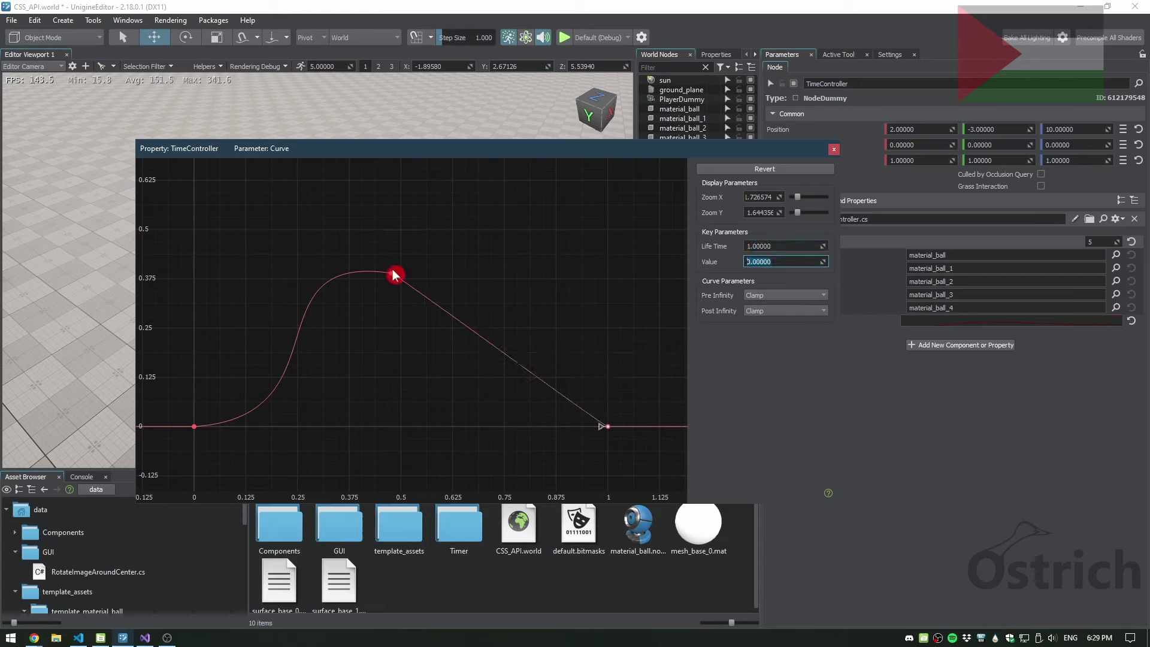
- Smooth the falling segment by extending the peak key's outgoing tangent and pulling the last key's incoming tangent below the zero line
click(395, 275)
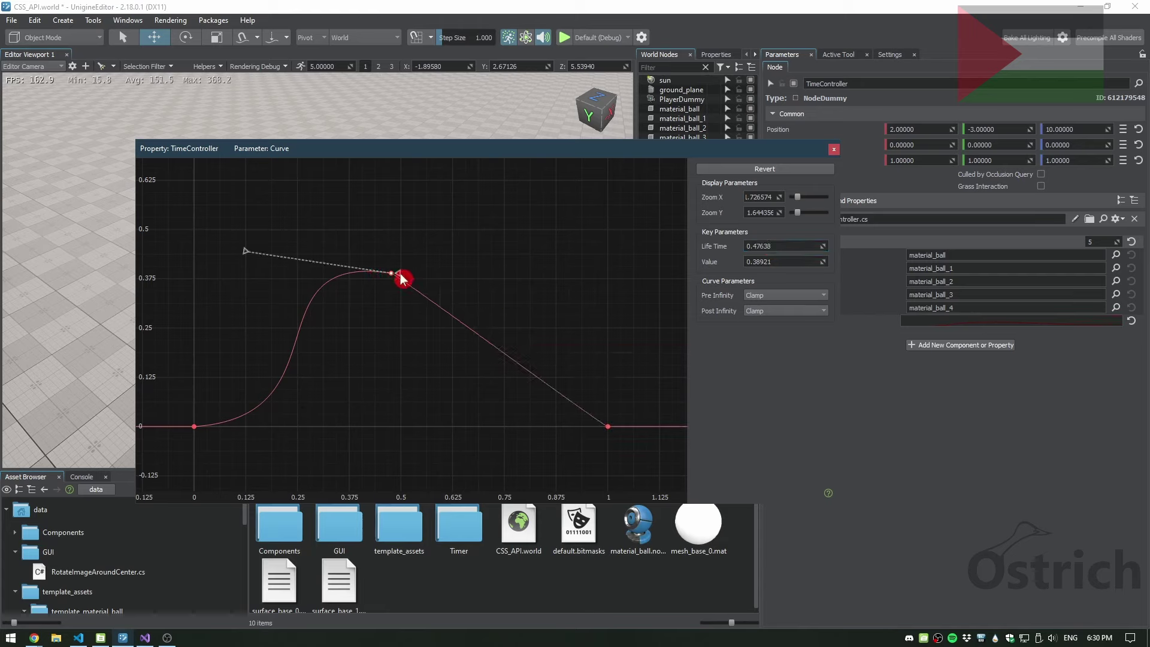
drag(403, 279, 495, 280)
click(608, 426)
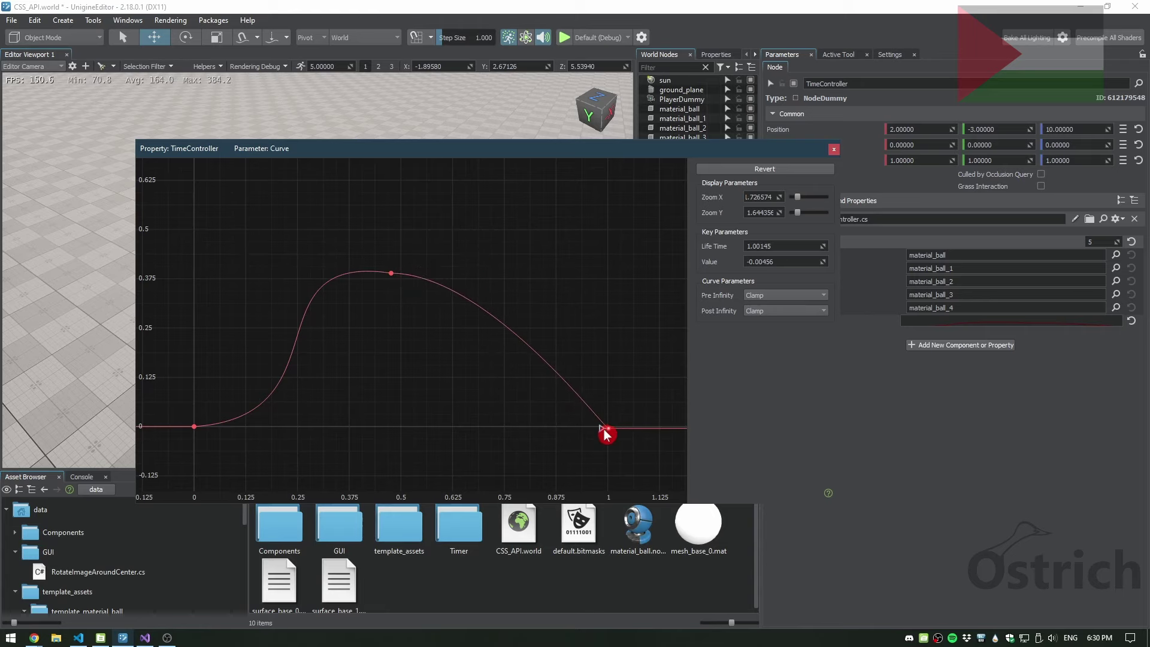
drag(609, 431, 468, 505)
click(546, 319)
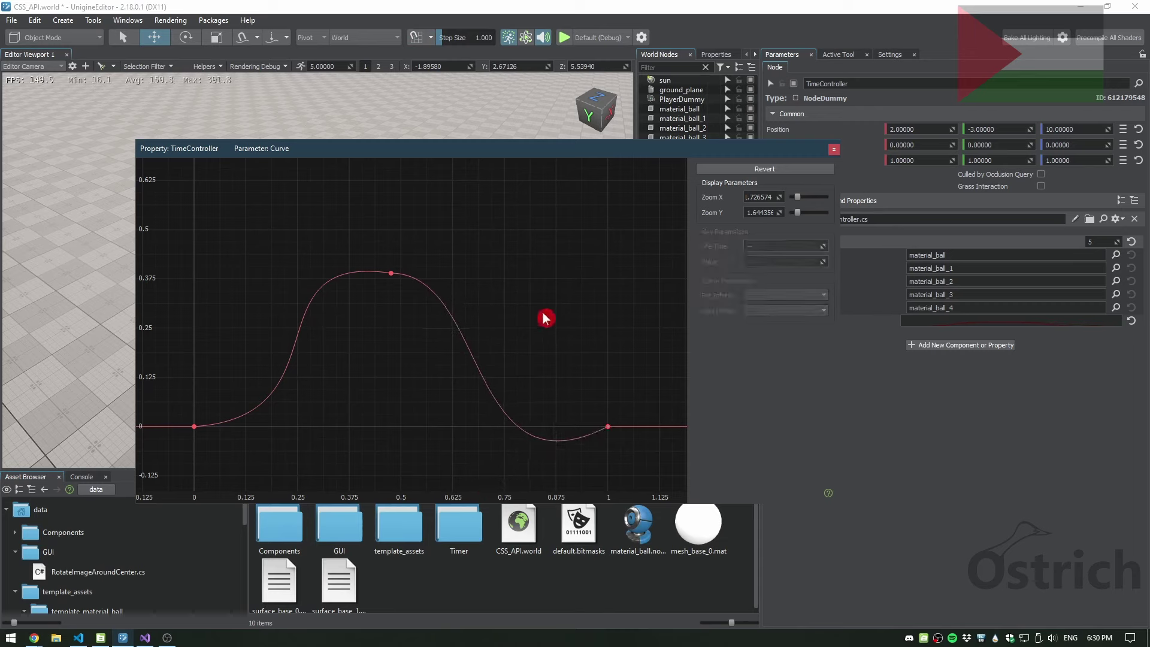
- Raise the middle key to a value of about 0.50, bring its incoming tangent nearly level, and close the curve editor
drag(393, 277, 391, 232)
drag(246, 212, 268, 234)
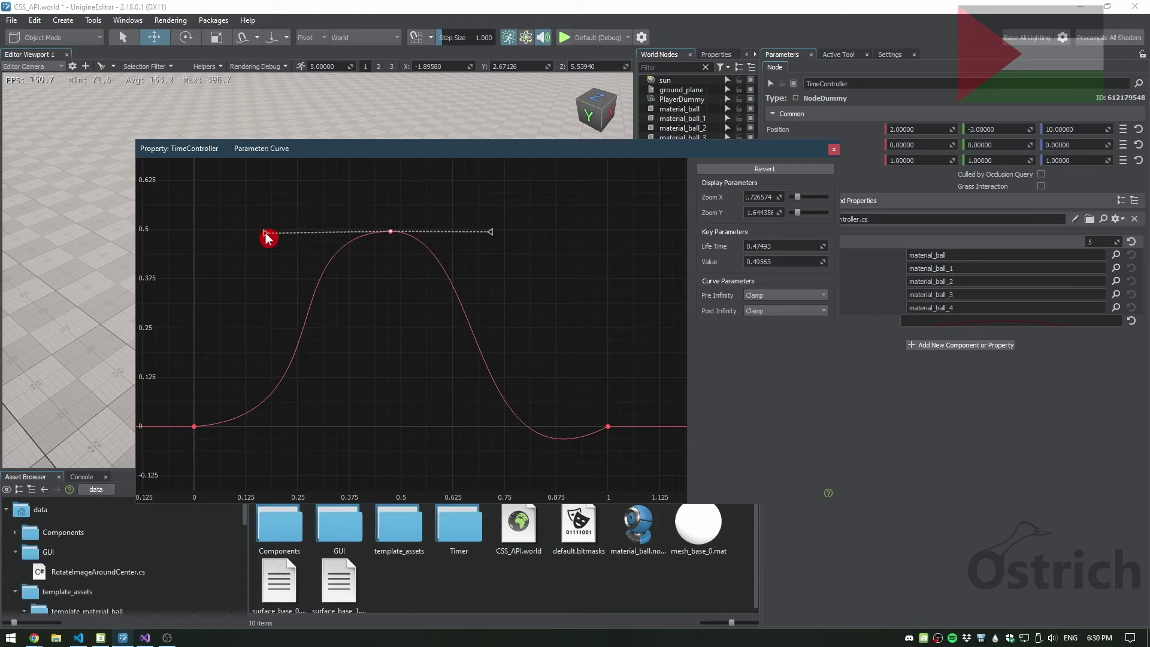
click(268, 211)
click(391, 233)
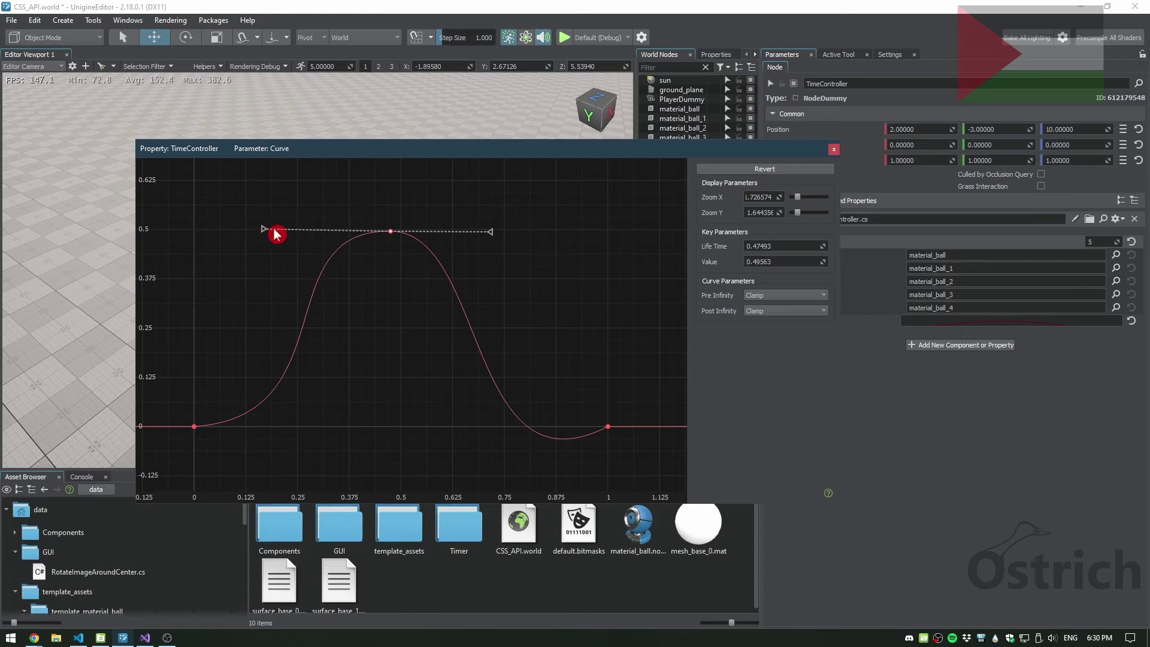
mouse_move(266, 233)
mouse_down()
mouse_move(262, 275)
mouse_move(265, 221)
mouse_up()
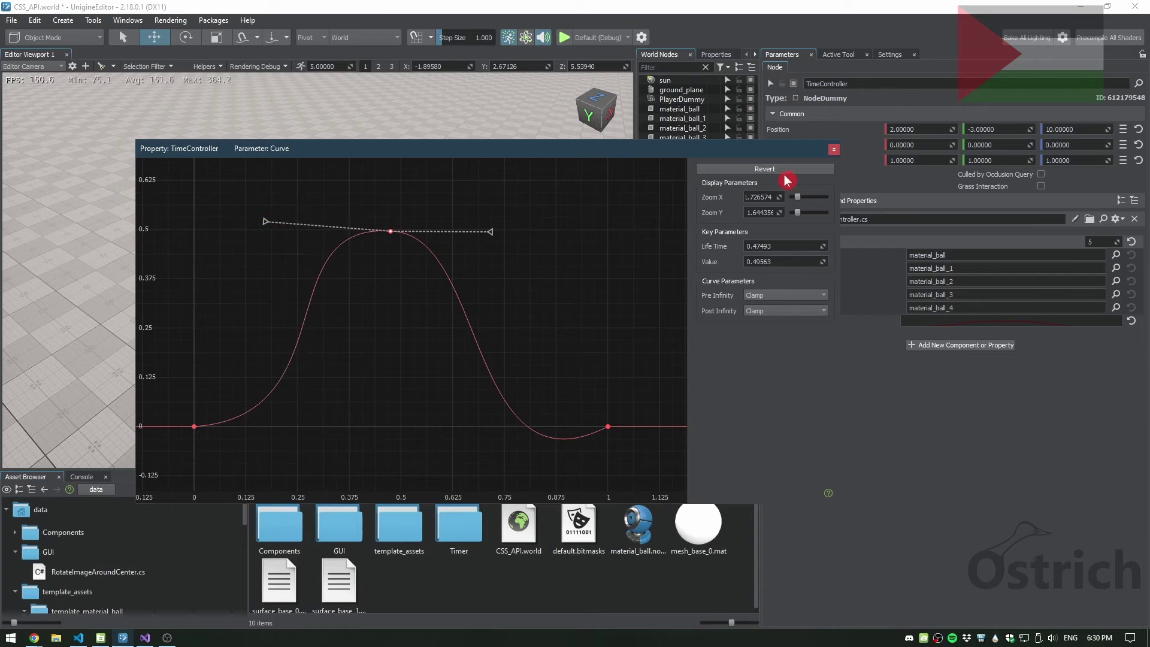
click(834, 150)
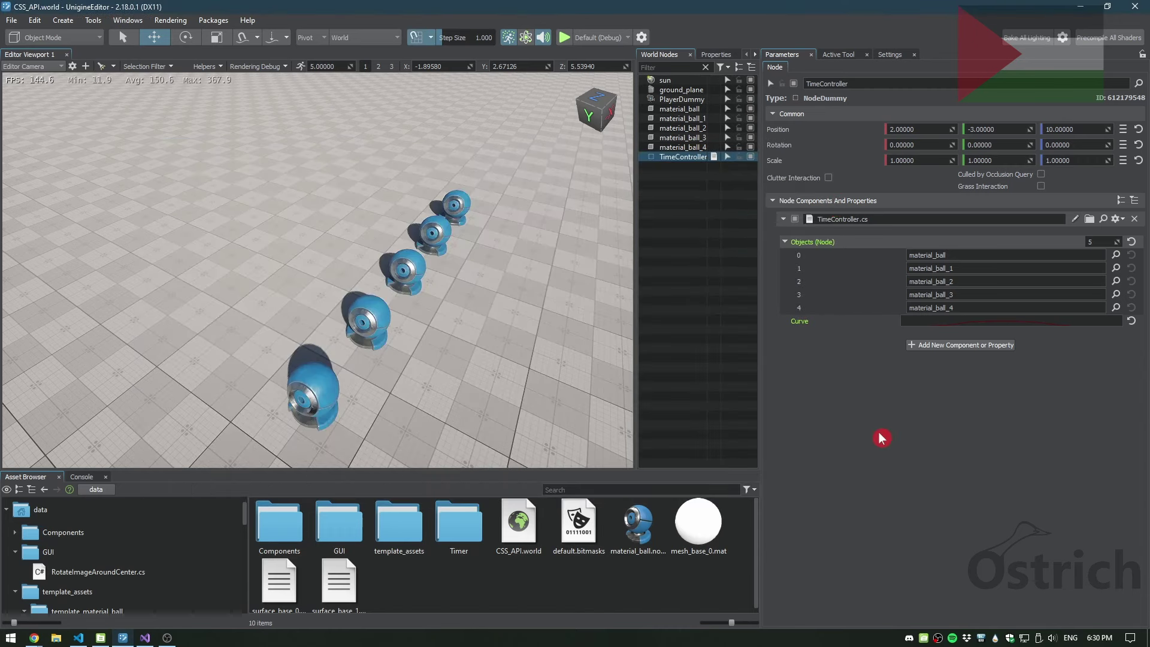
- Switch to Visual Studio, run the CSS_API project to watch how the balls move, and close the running window
click(145, 637)
click(284, 28)
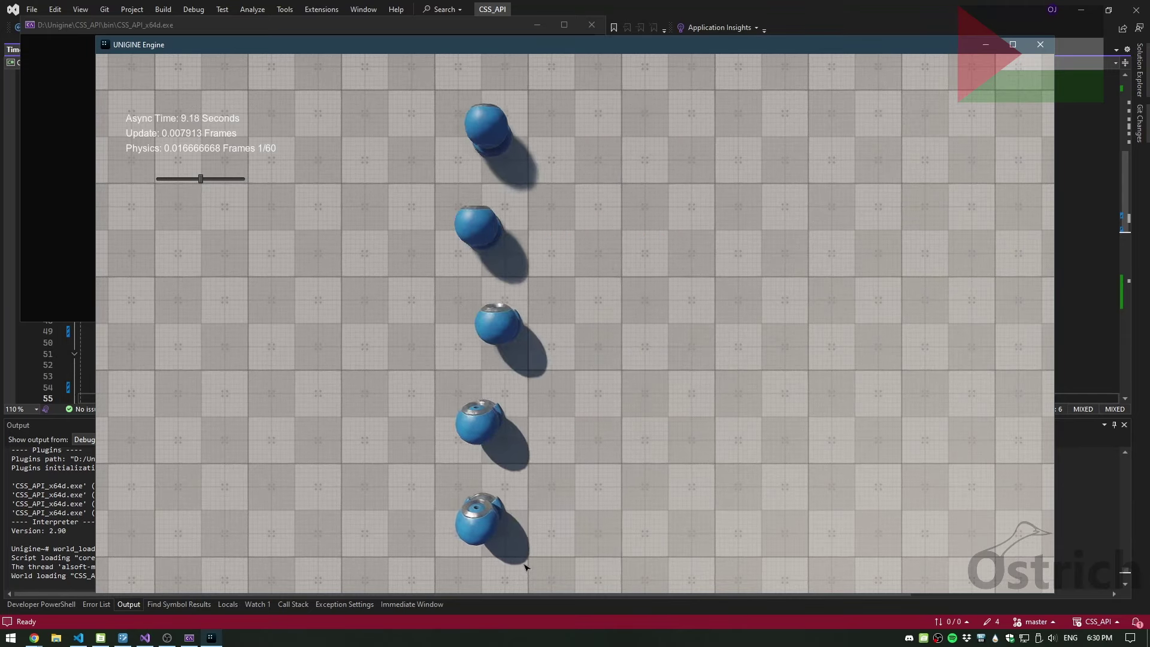
click(1040, 47)
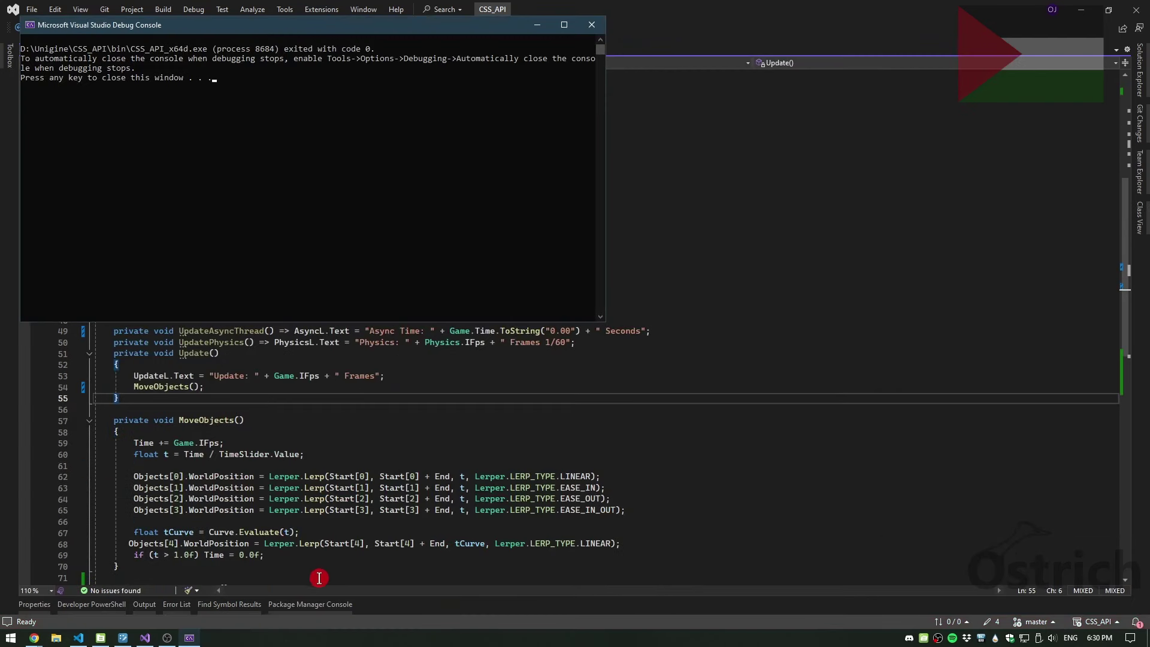
click(146, 638)
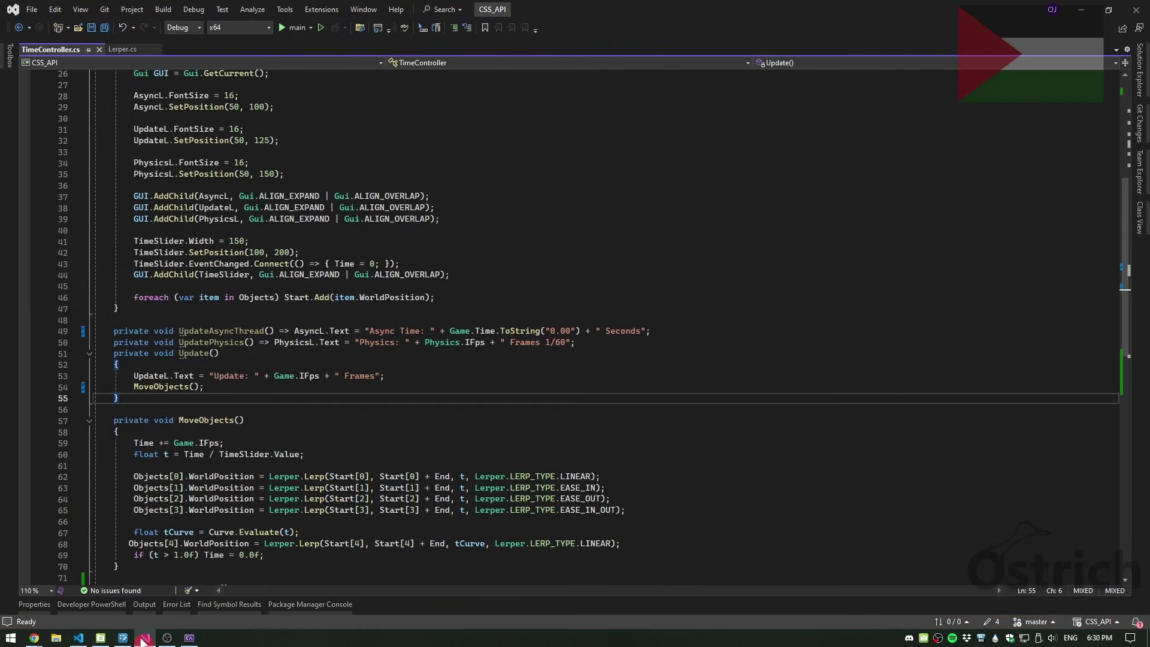
- Switch to UnigineEditor, open the TimeController's Curve parameter for editing, and set both Pre Infinity and Post Infinity to PingPong
click(123, 638)
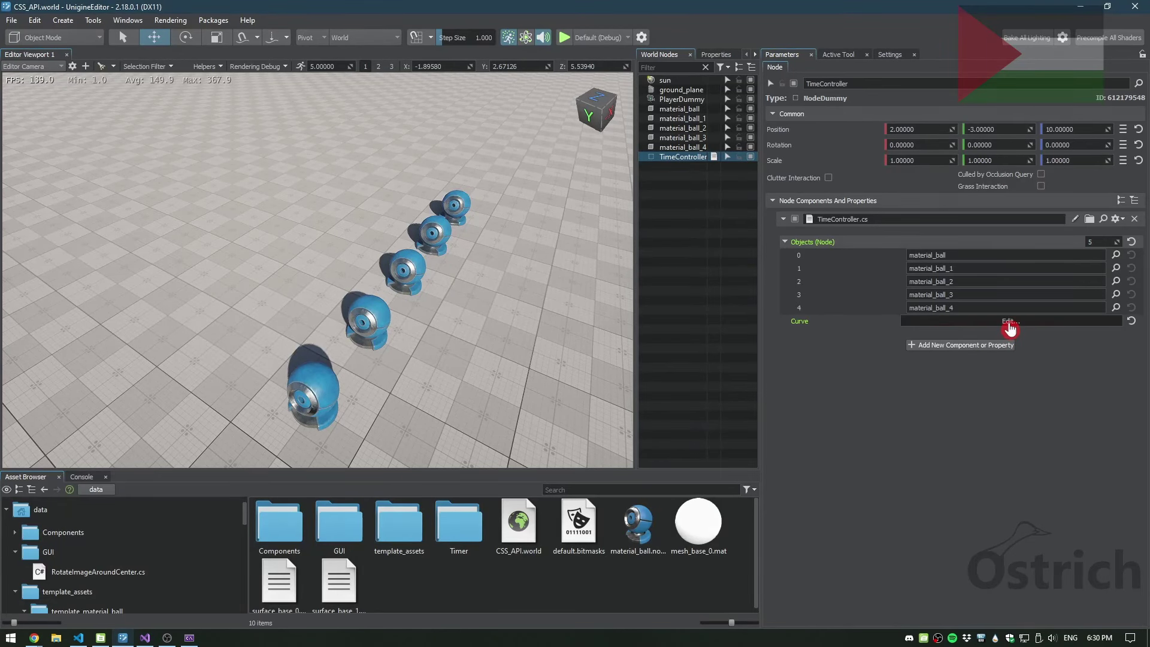
click(1011, 329)
drag(478, 342, 478, 335)
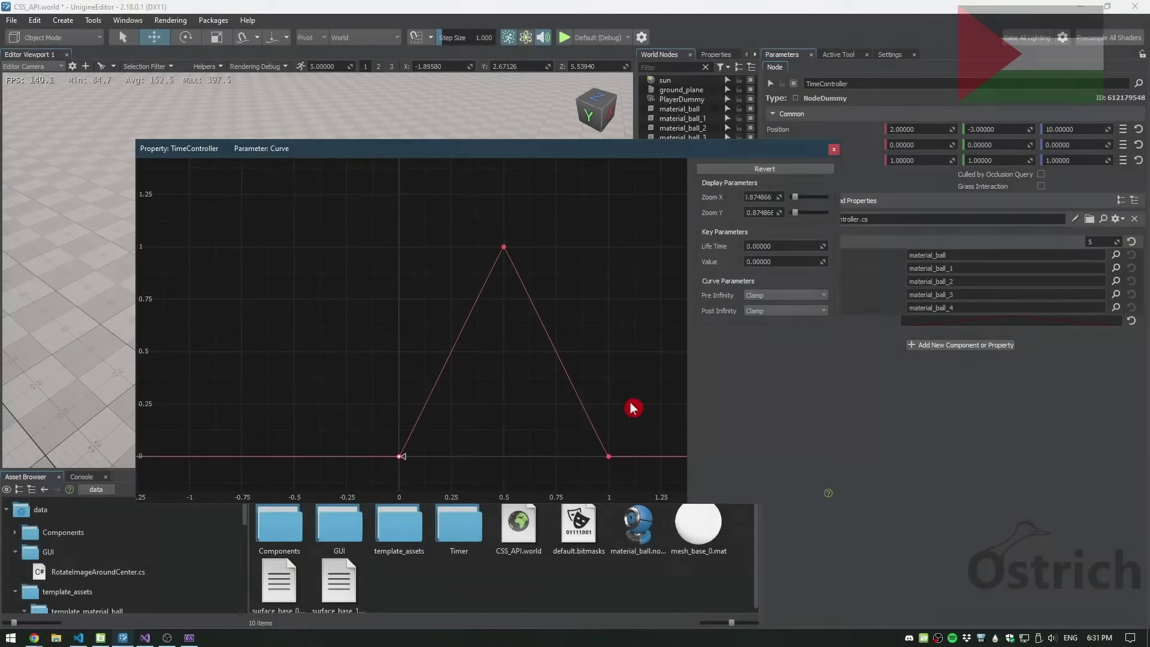
middle_drag(637, 406, 531, 395)
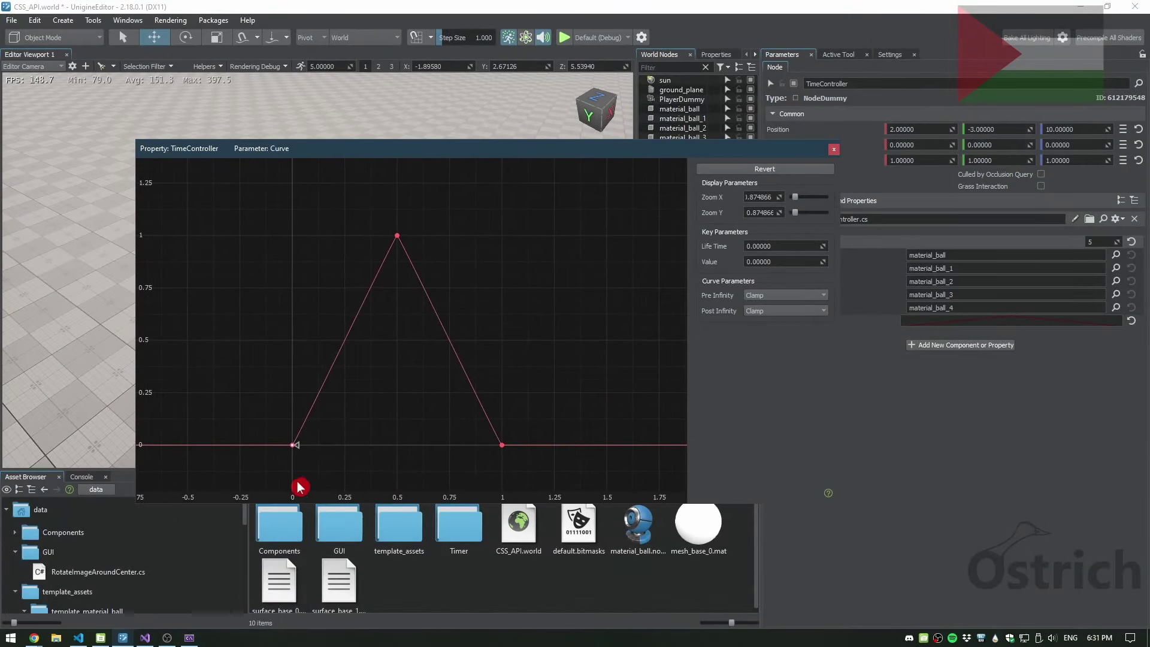
click(778, 296)
click(767, 322)
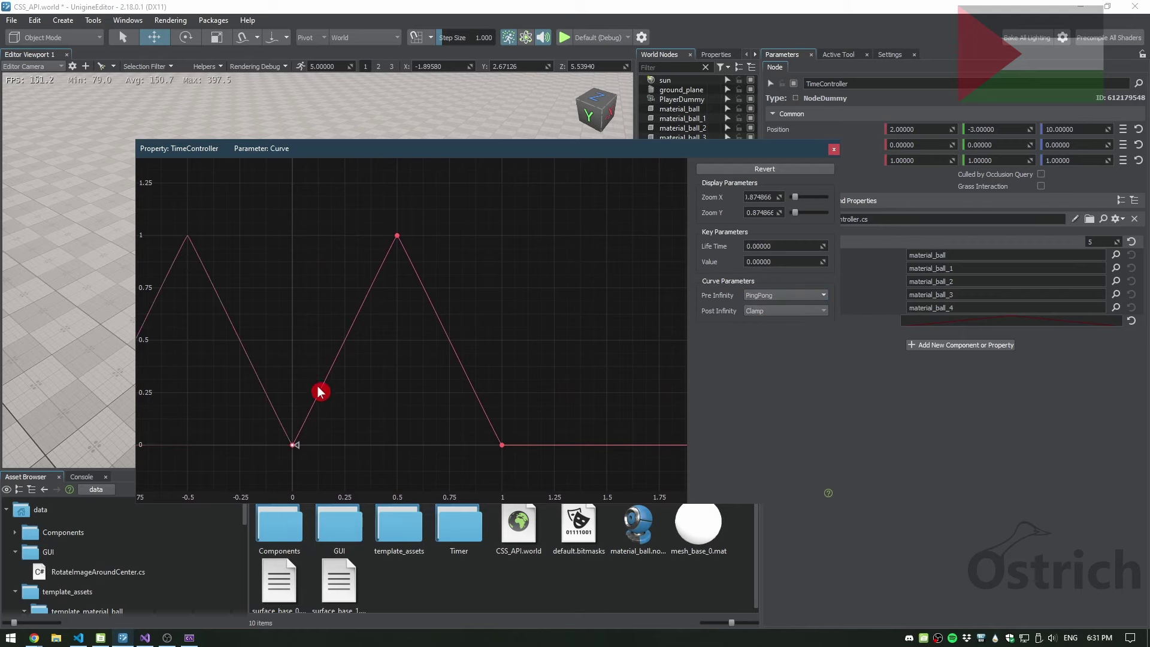
click(780, 312)
click(772, 337)
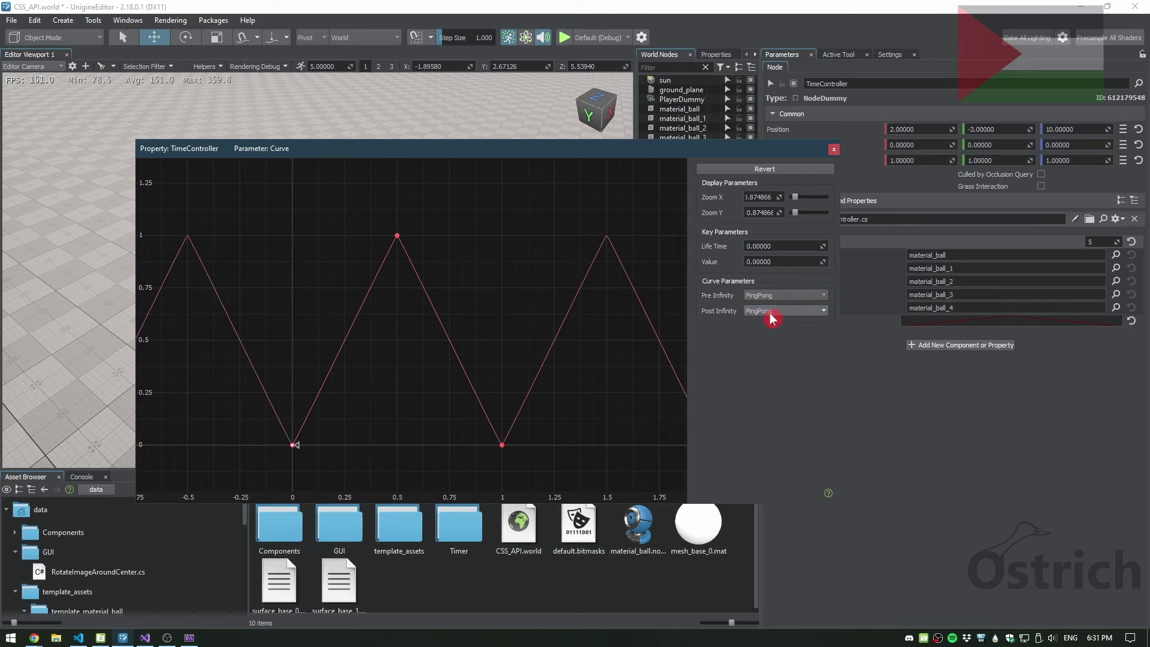
- Raise the curve's last key to a value of about 0.46, keeping its life time at 1
scroll(526, 416, down, 3)
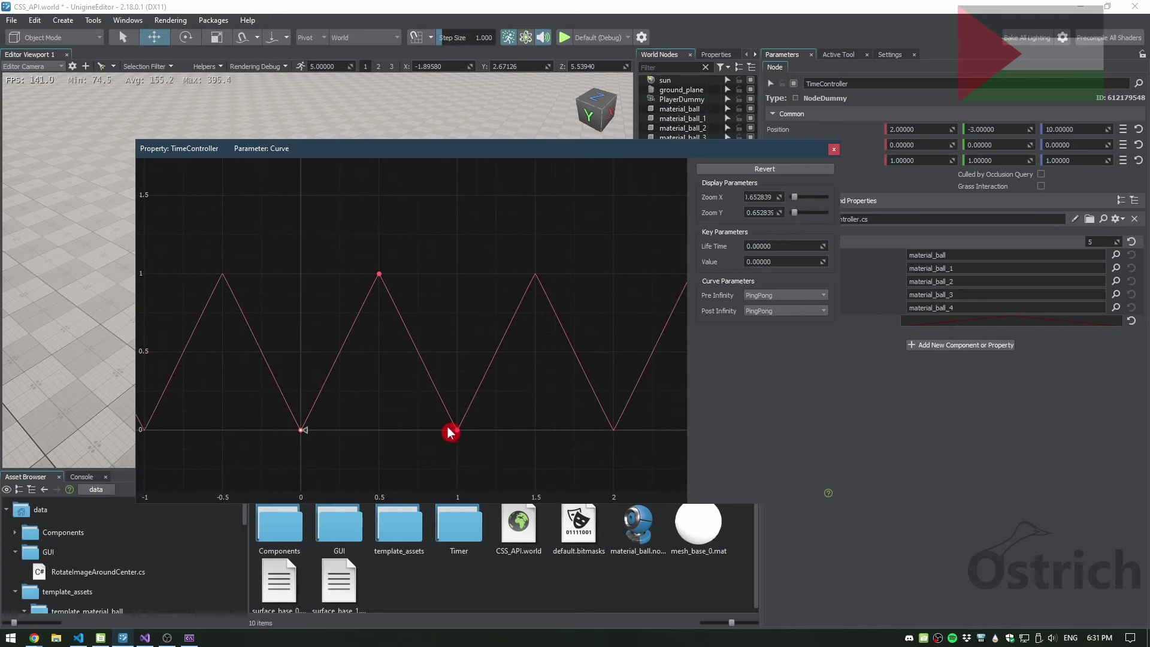
drag(459, 431, 457, 359)
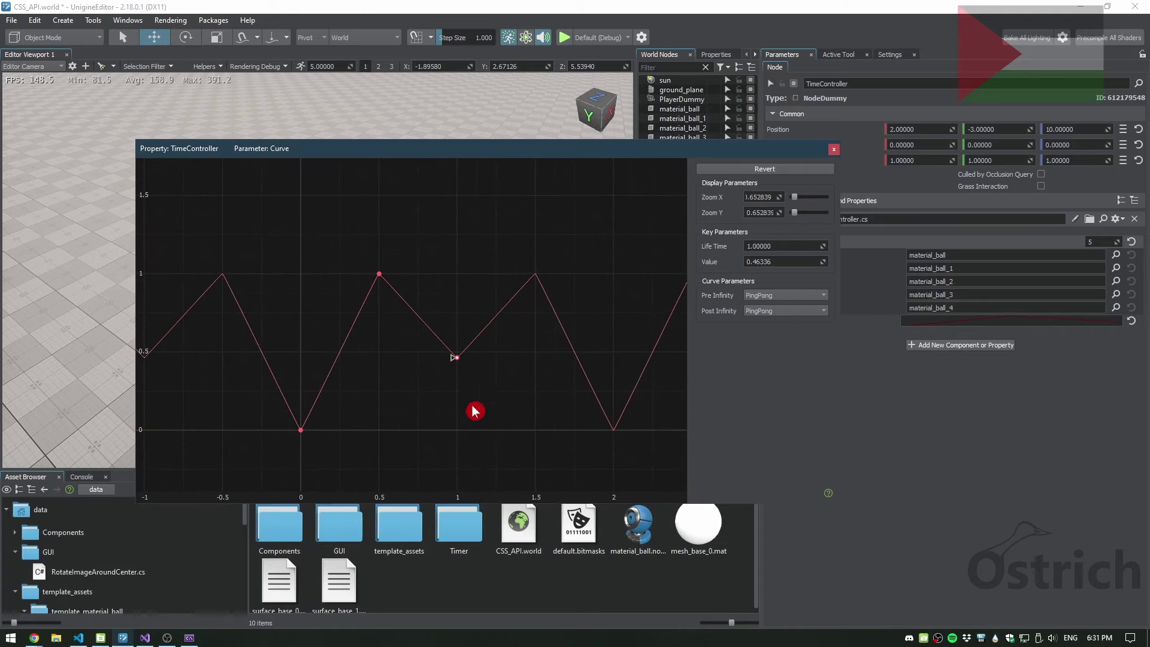
- Try moving the curve's last key to other positions and undo those moves
drag(457, 358, 425, 414)
scroll(390, 401, down, 5)
key(ctrl+z)
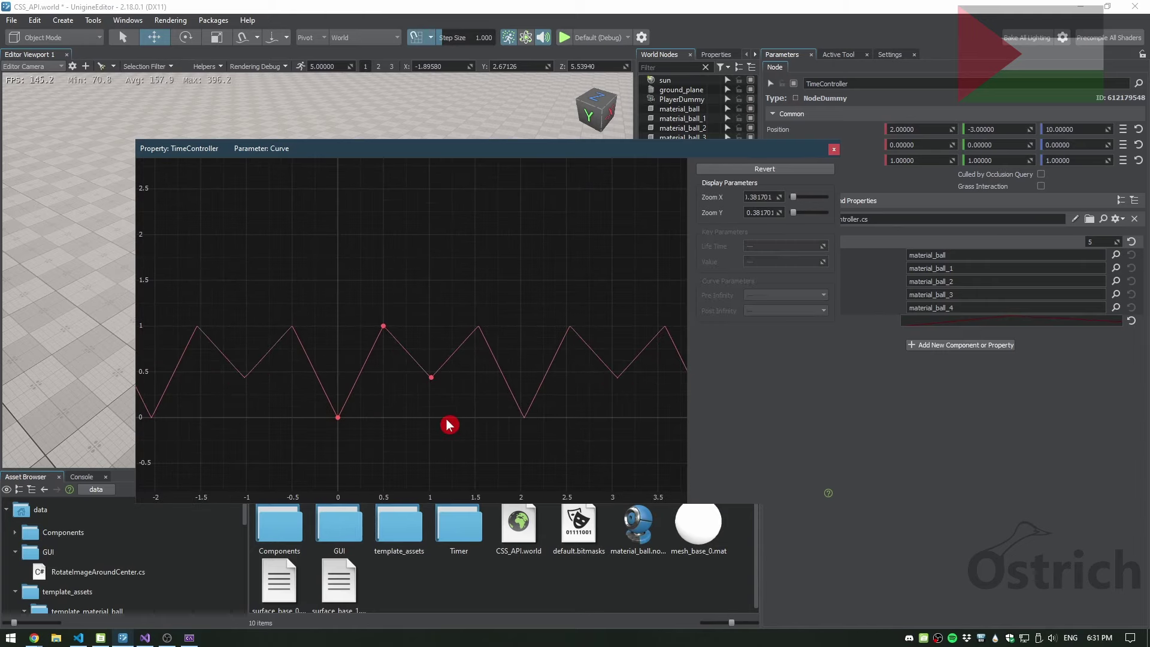
key(ctrl+z)
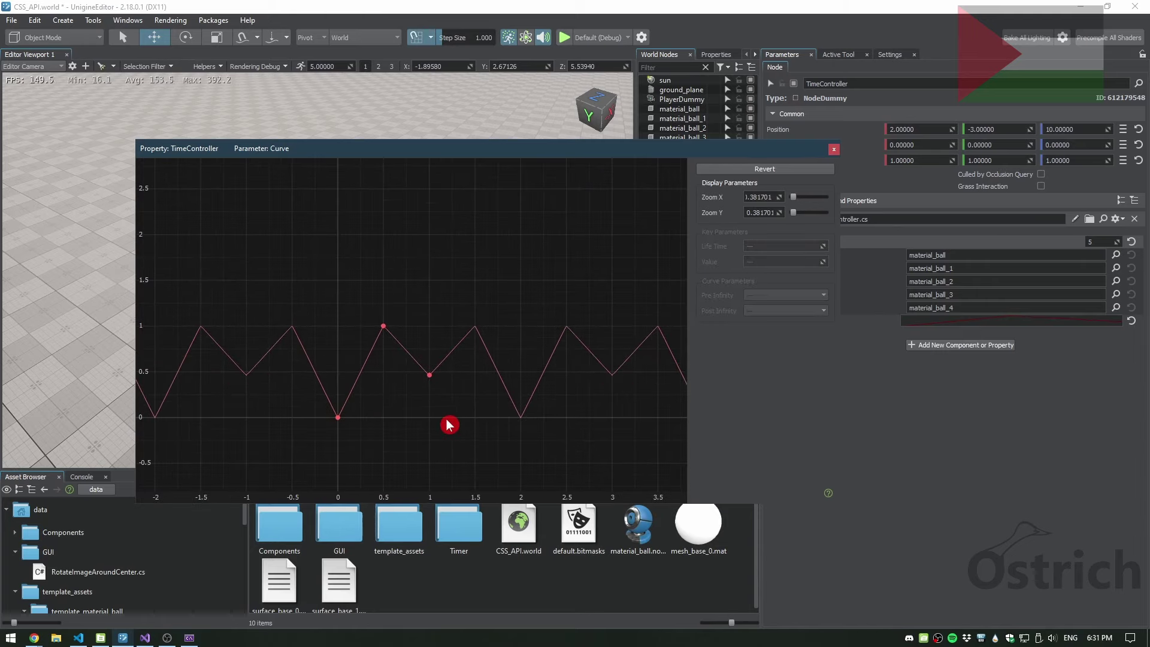
- Select the last key and set the curve's Post Infinity to Loop
click(430, 375)
click(777, 311)
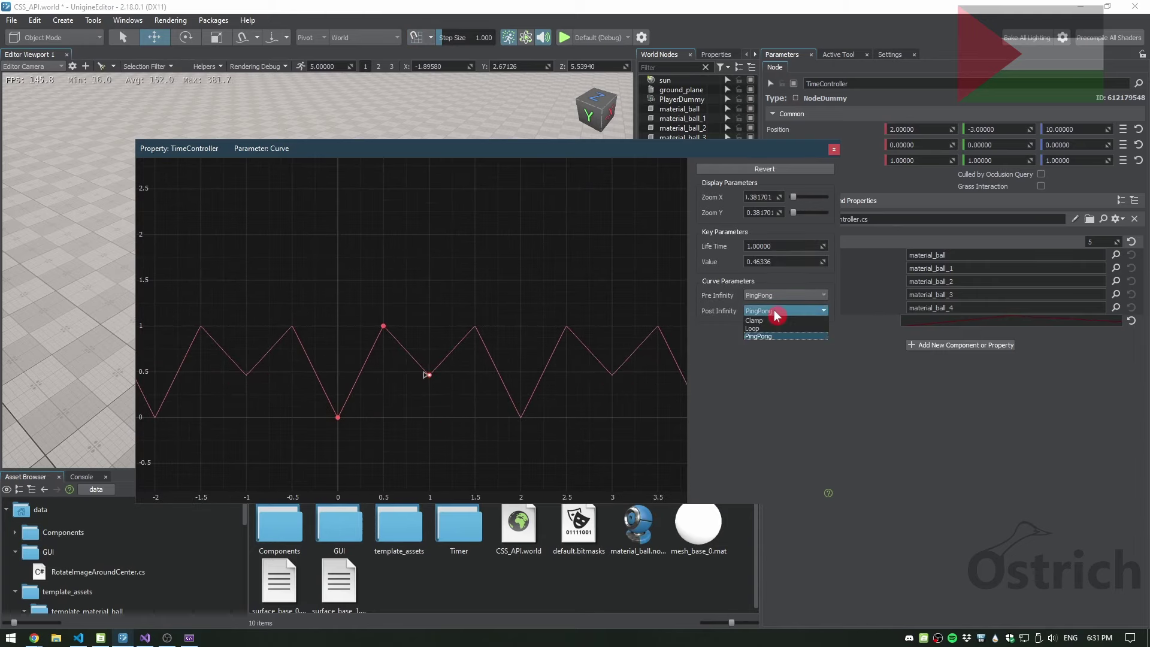
click(778, 329)
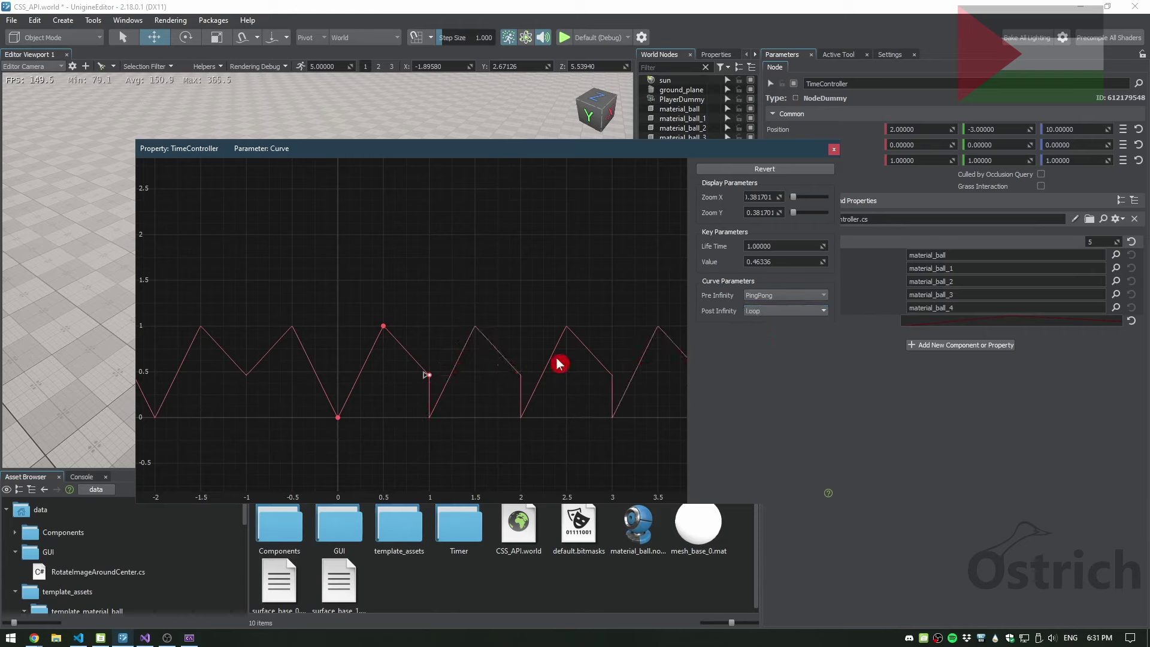
click(777, 312)
click(770, 329)
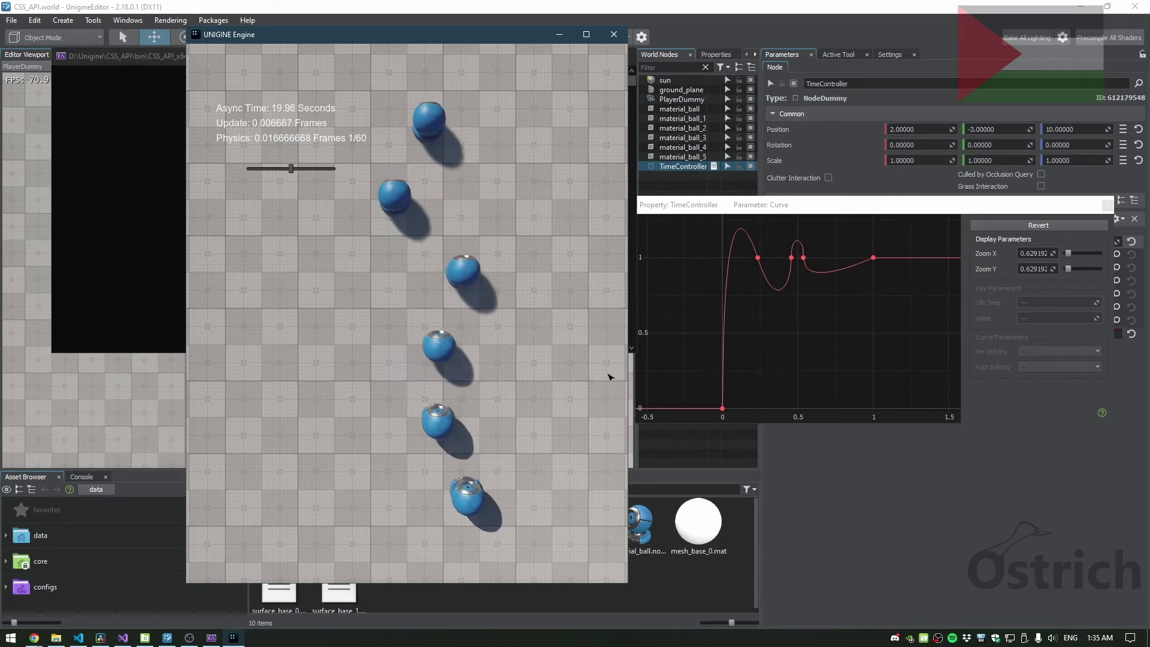
click(781, 207)
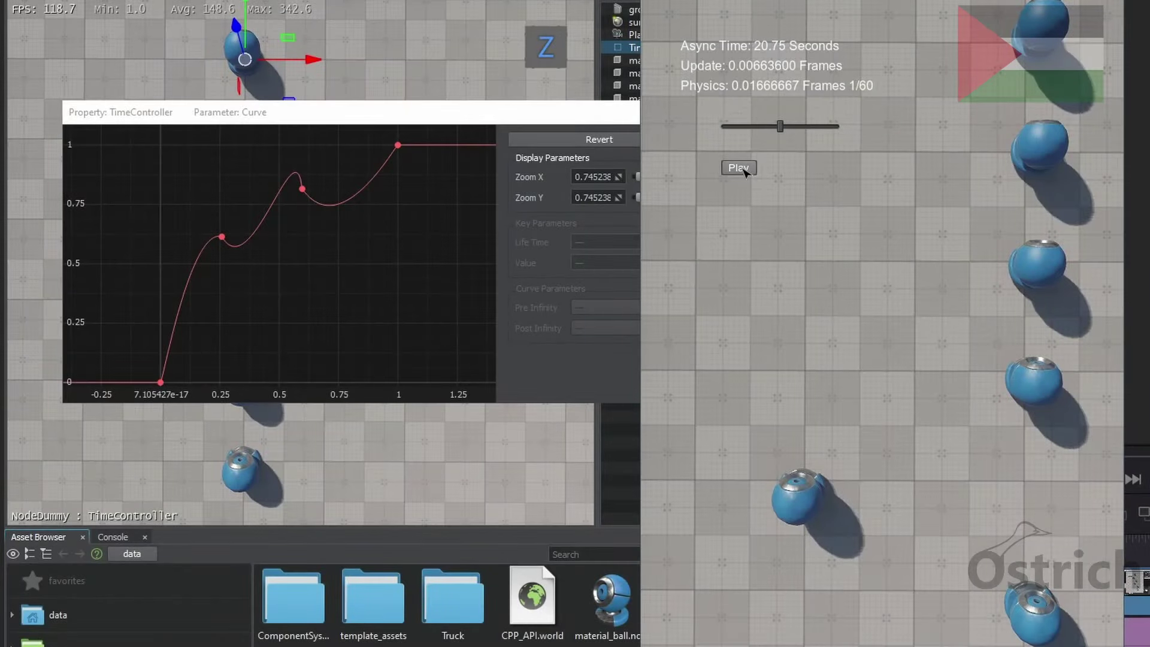
- Replay the balls' movement in the running window several times, changing the time slider between shorter and longer durations
click(745, 171)
drag(783, 130, 725, 128)
click(739, 170)
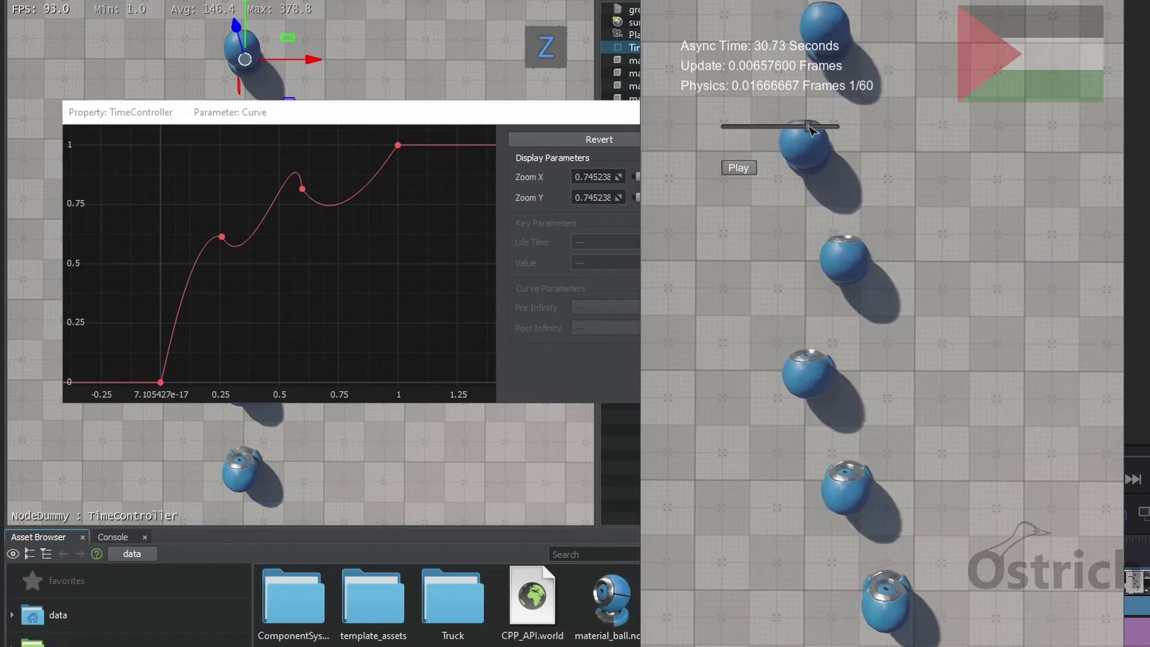
drag(810, 127, 838, 127)
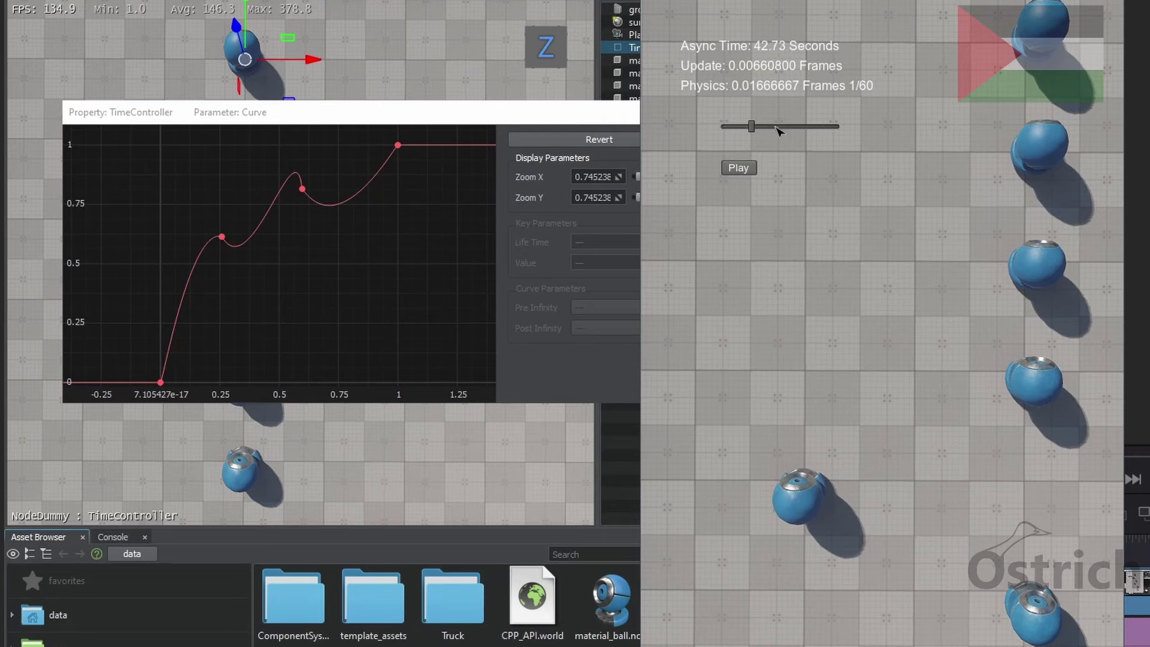
click(738, 168)
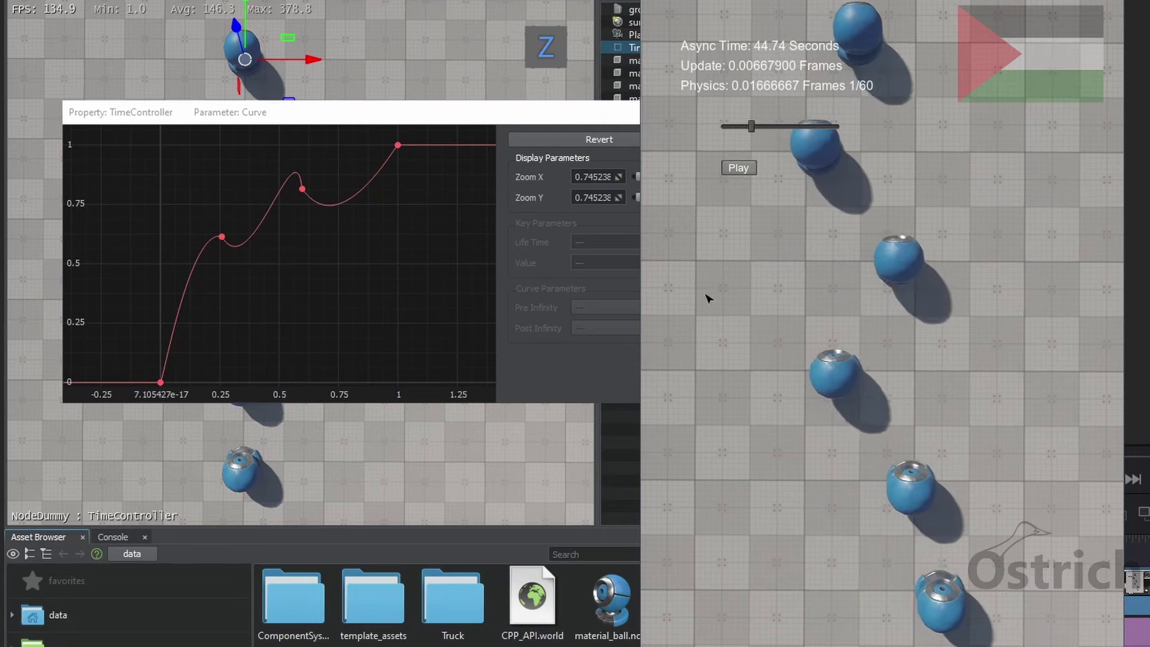
click(743, 169)
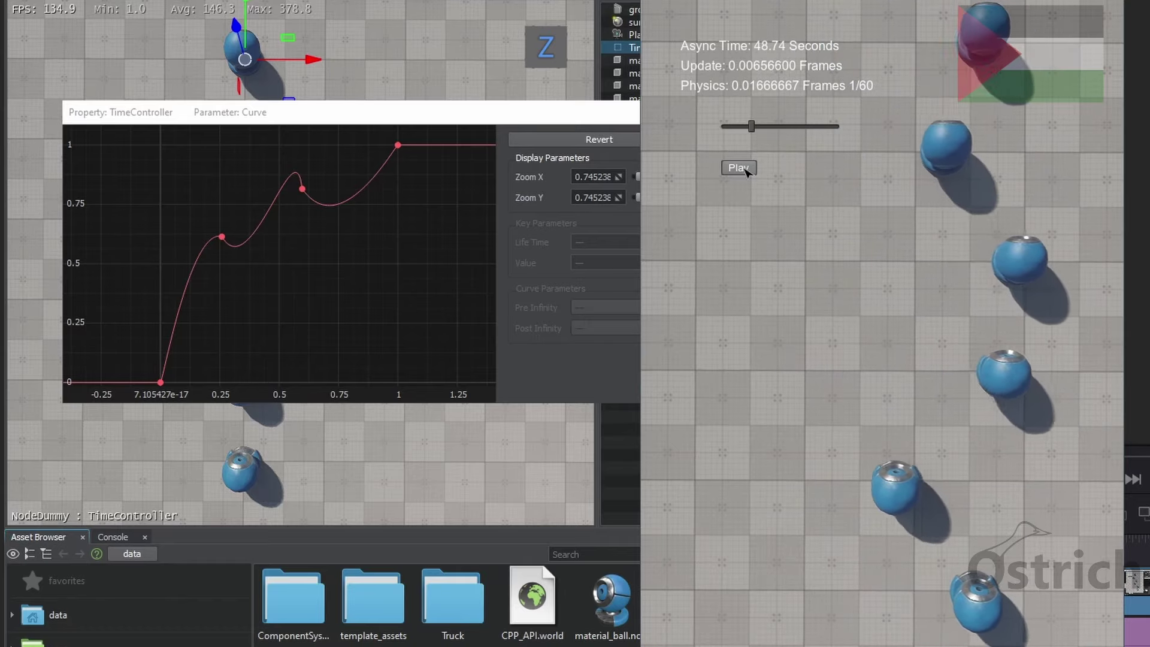